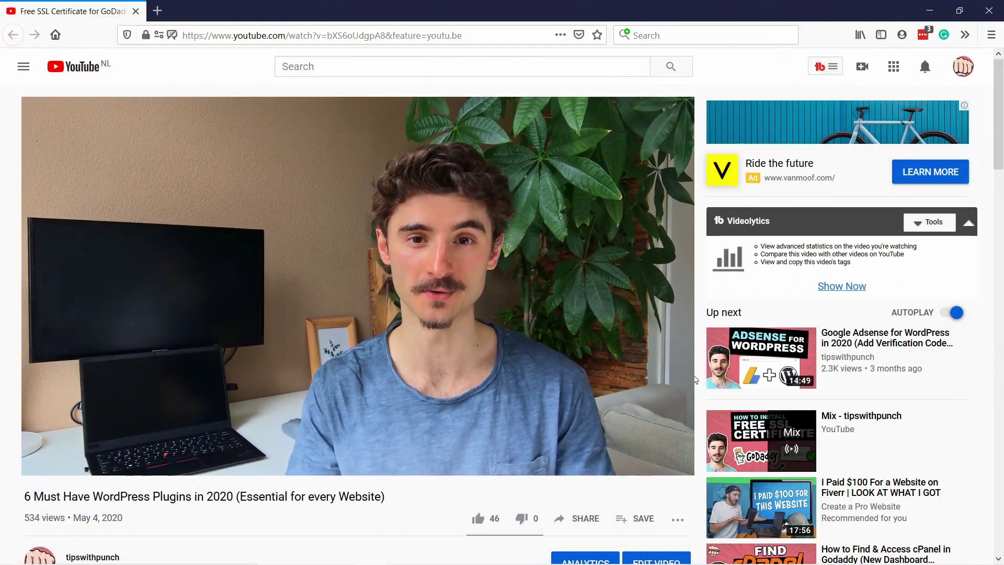
Expand the video description to reveal its plugin links, including the punchsalad.com link.
scroll(696, 380, down, 6)
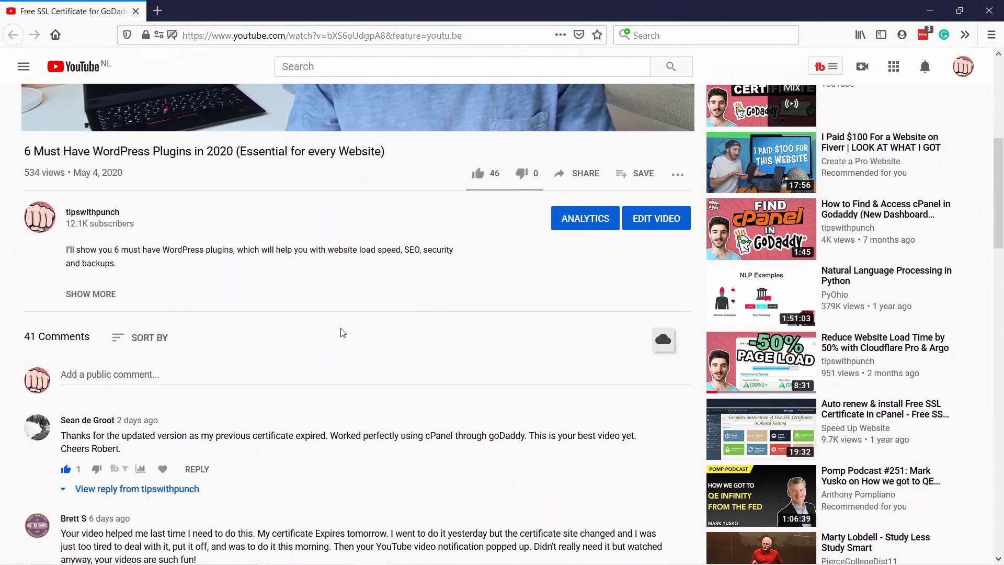
click(101, 295)
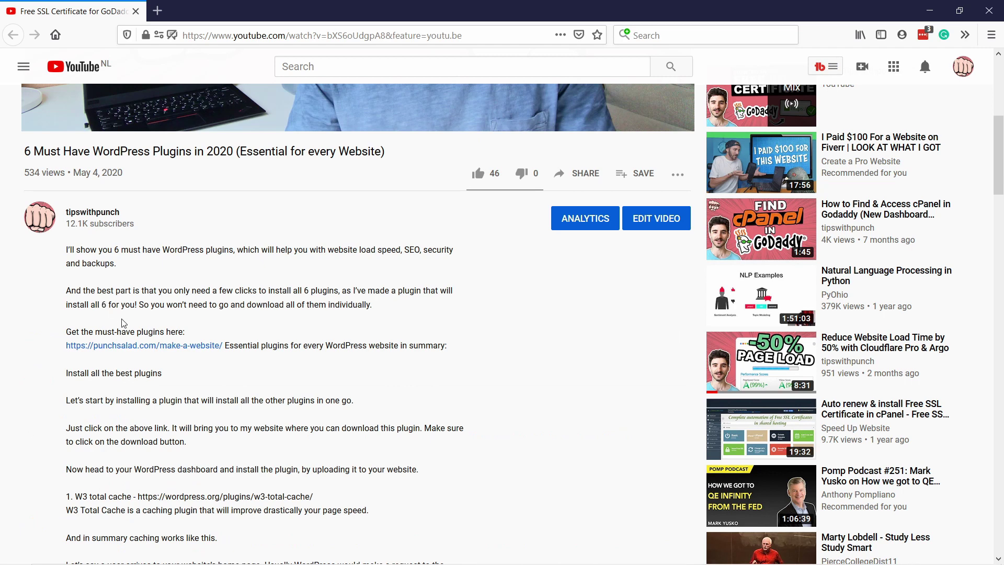
Save twp-best-plugins.zip from the Step 2 download on PunchSalad's Make a Website page.
click(156, 346)
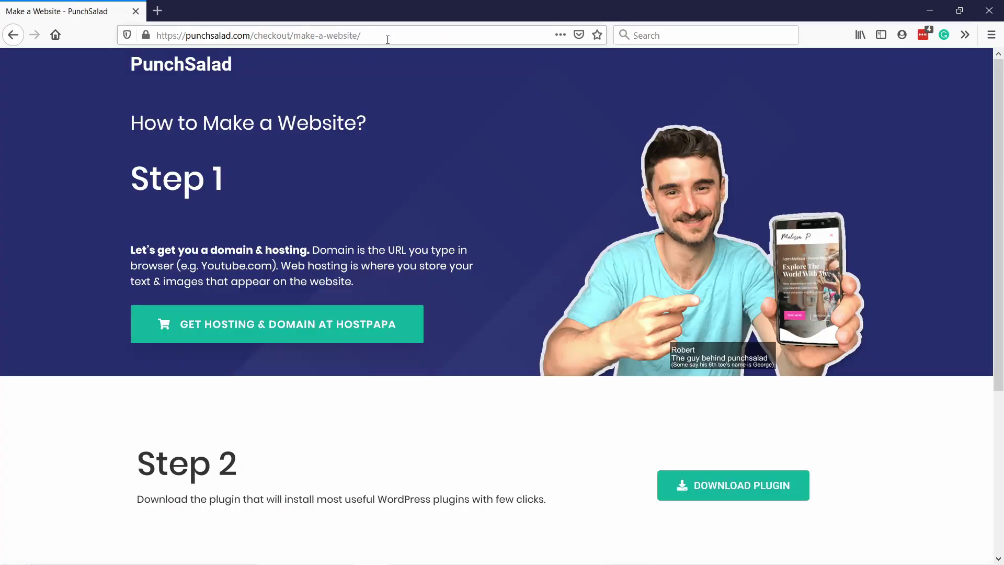
scroll(517, 137, down, 4)
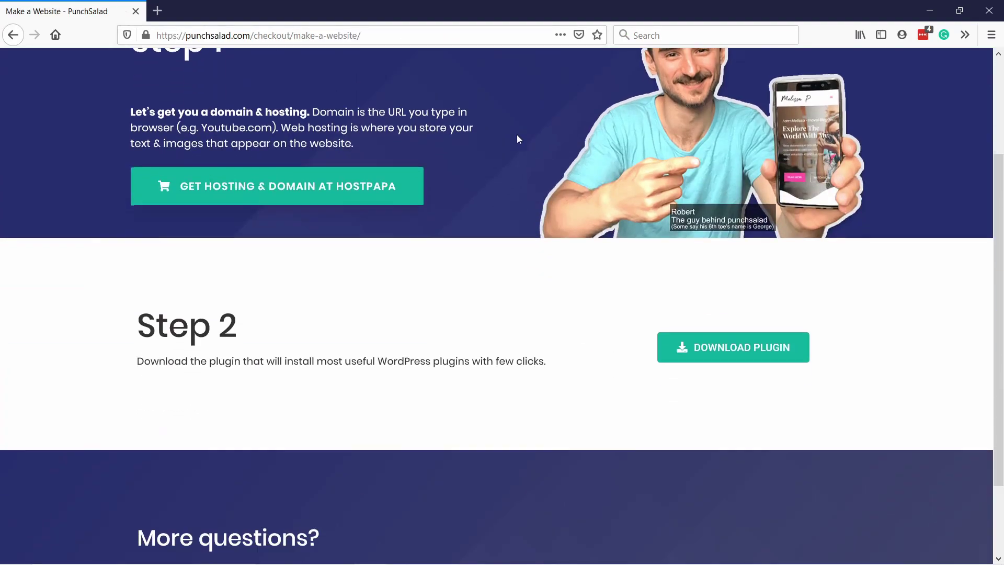
scroll(520, 136, down, 1)
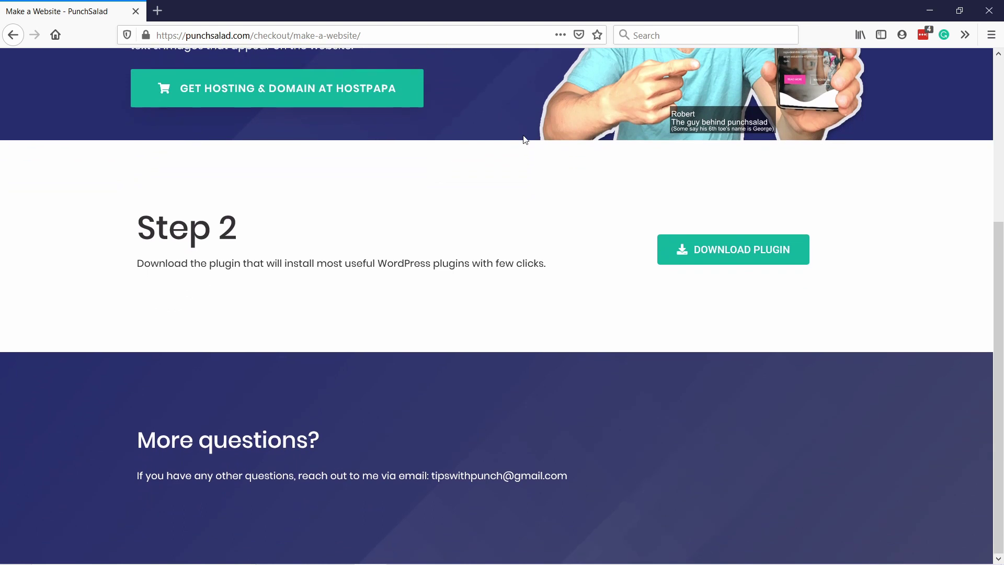
click(722, 247)
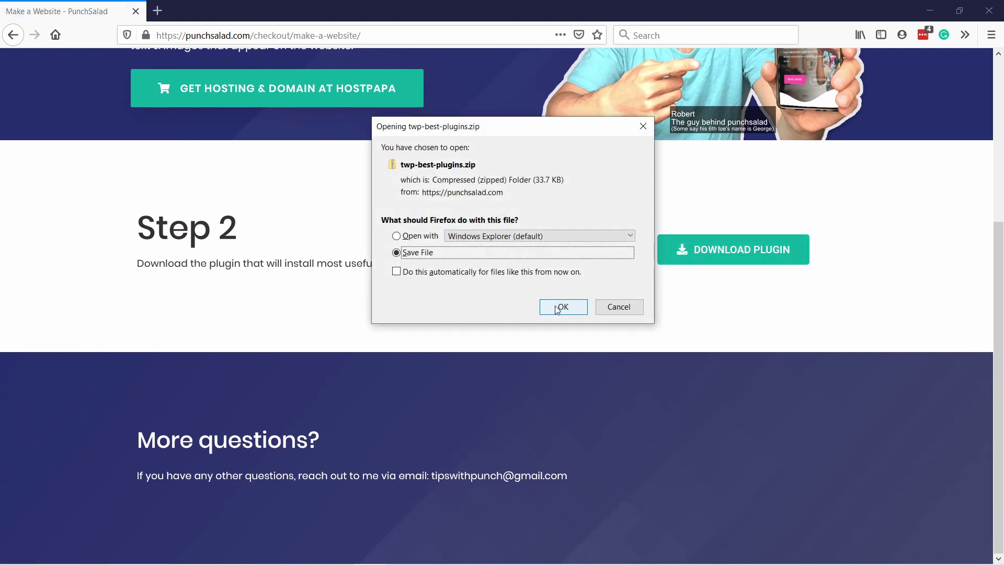
click(561, 306)
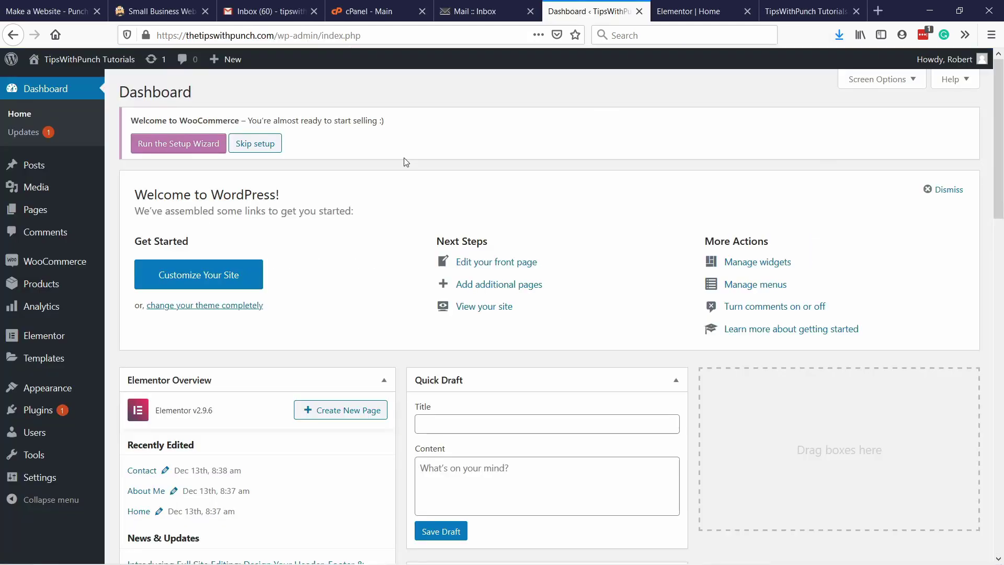
Upload Downloads/twp-best-plugins.zip through Plugins > Add New and install it.
mouse_move(39, 410)
click(135, 428)
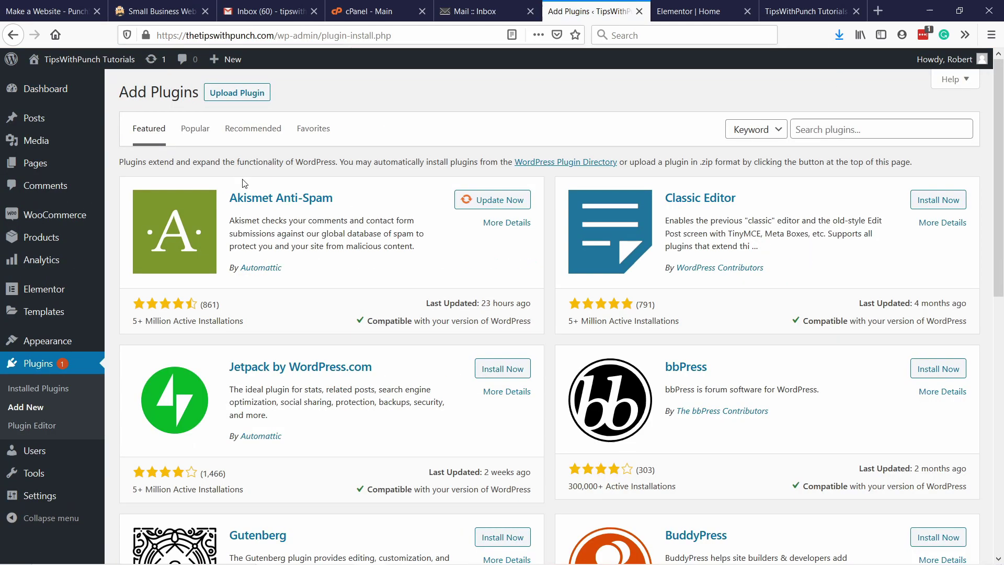
click(234, 94)
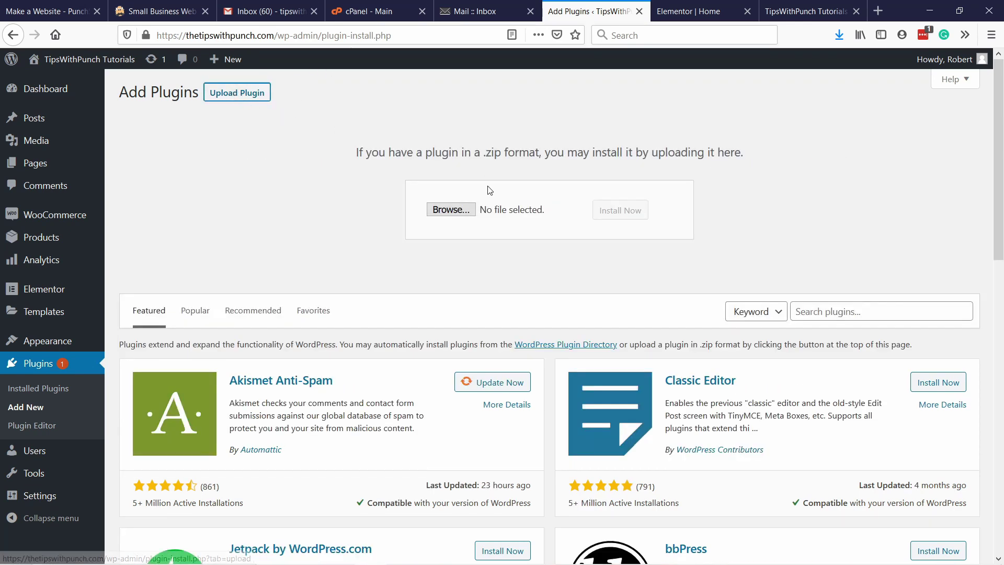
click(437, 210)
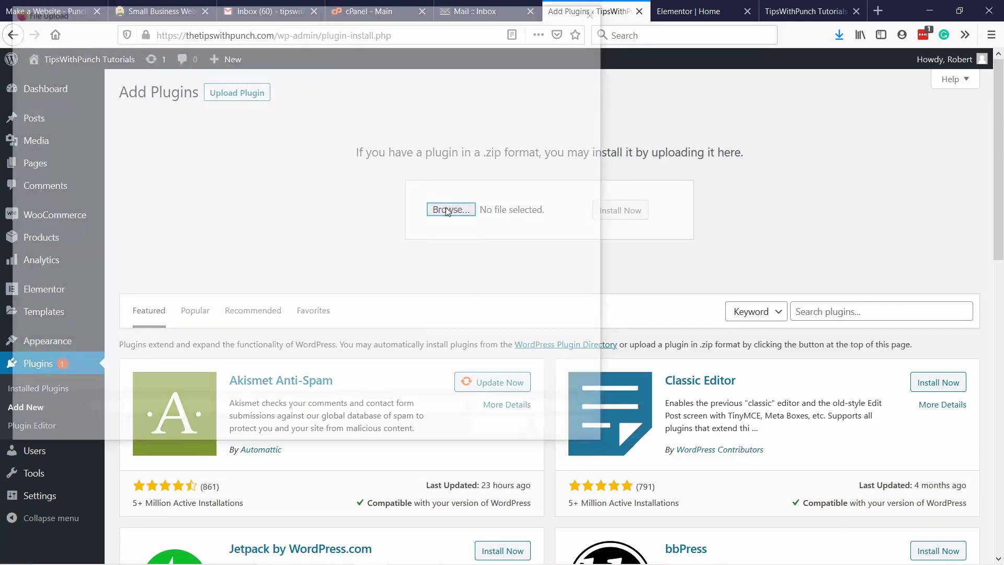
click(52, 71)
click(186, 107)
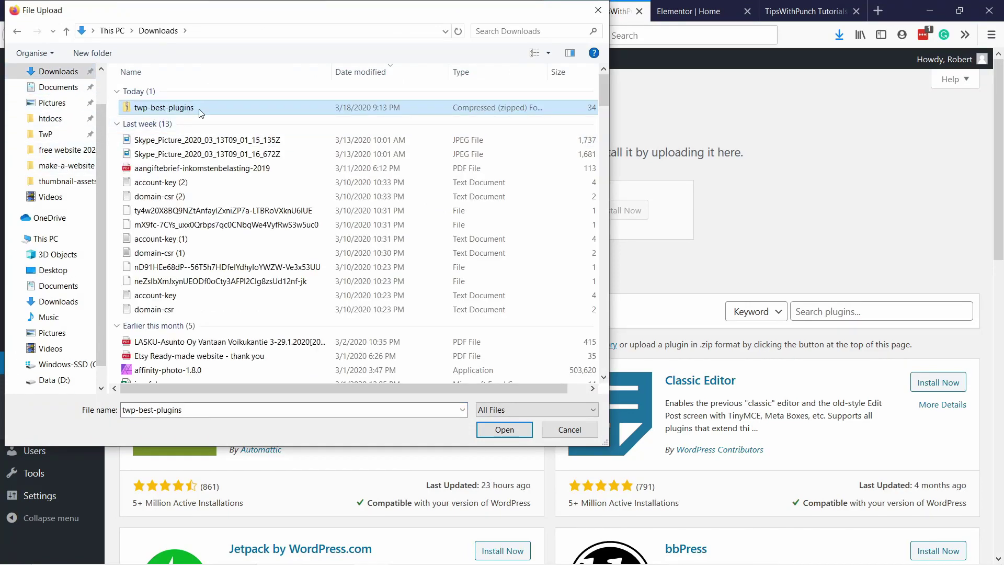
click(505, 430)
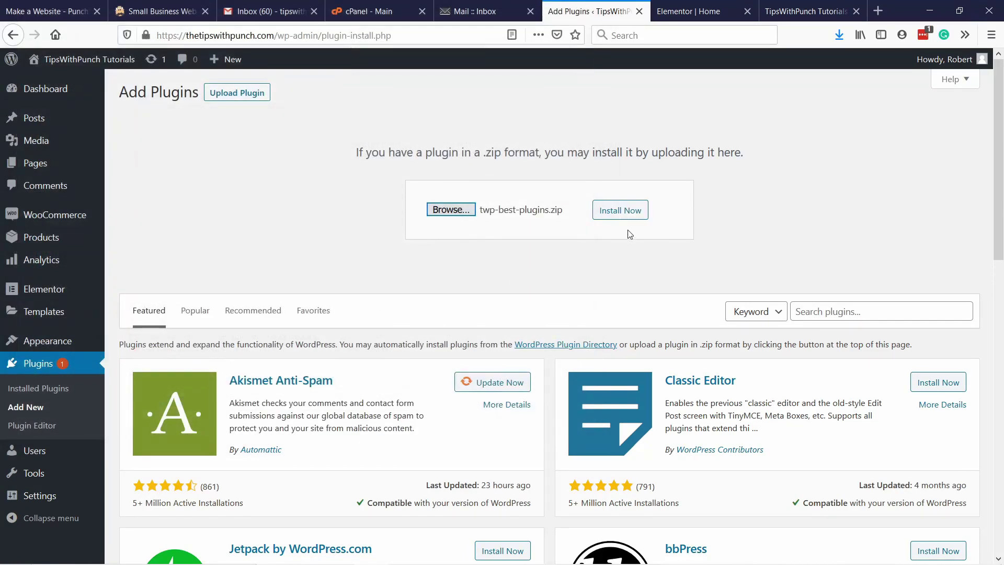
click(614, 214)
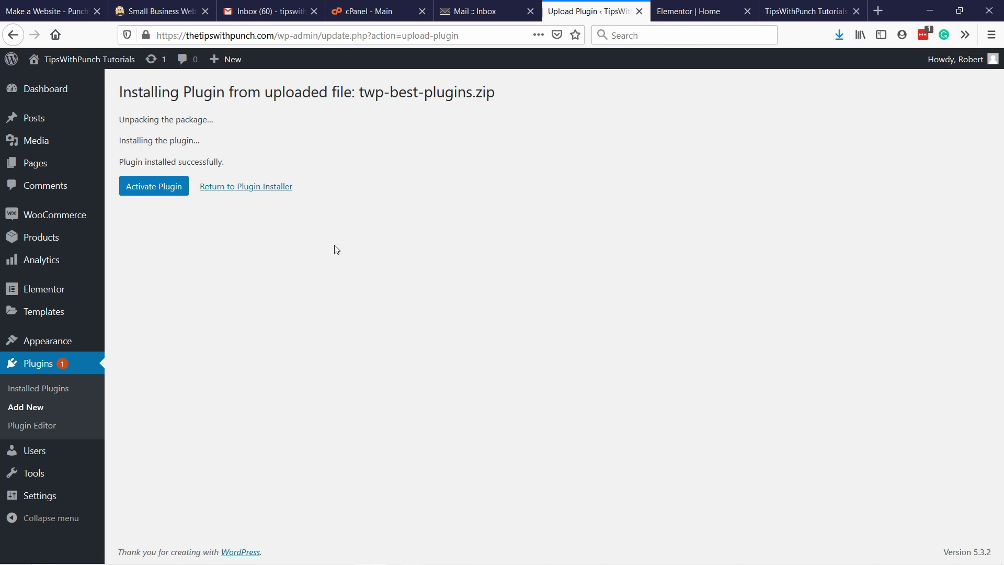
Activate the newly installed plugin so the recommended-plugins notice appears.
click(164, 188)
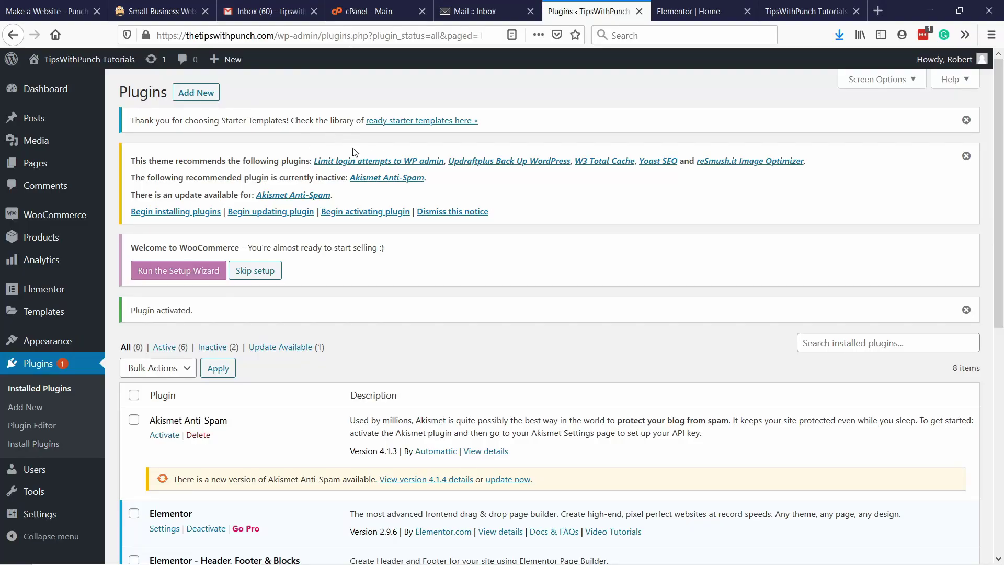
drag(134, 161, 273, 163)
click(276, 161)
Bulk-install Limit Login Attempts, UpdraftPlus, W3 Total Cache, Yoast SEO and reSmush.it.
click(186, 213)
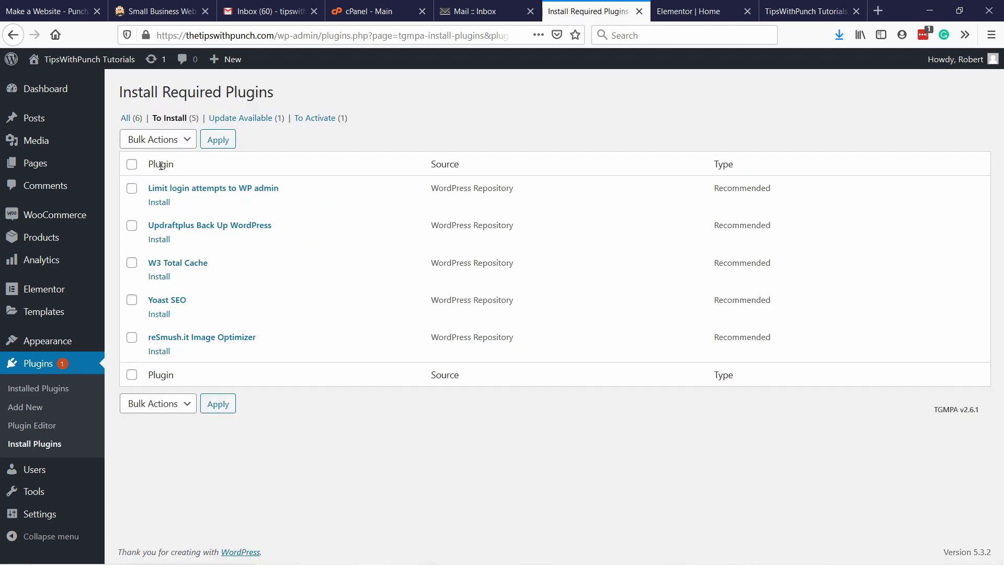
click(132, 166)
click(163, 140)
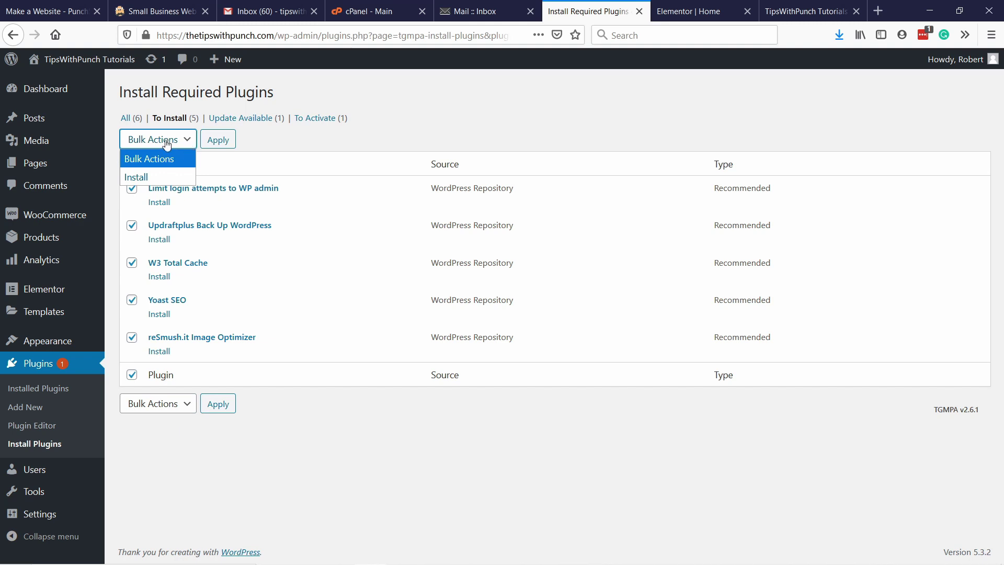
click(136, 179)
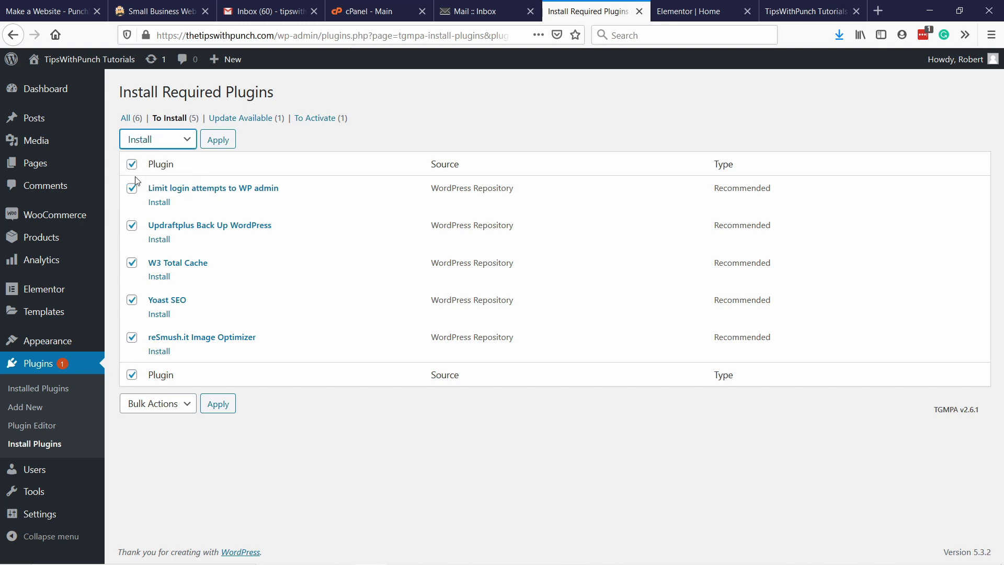
click(218, 141)
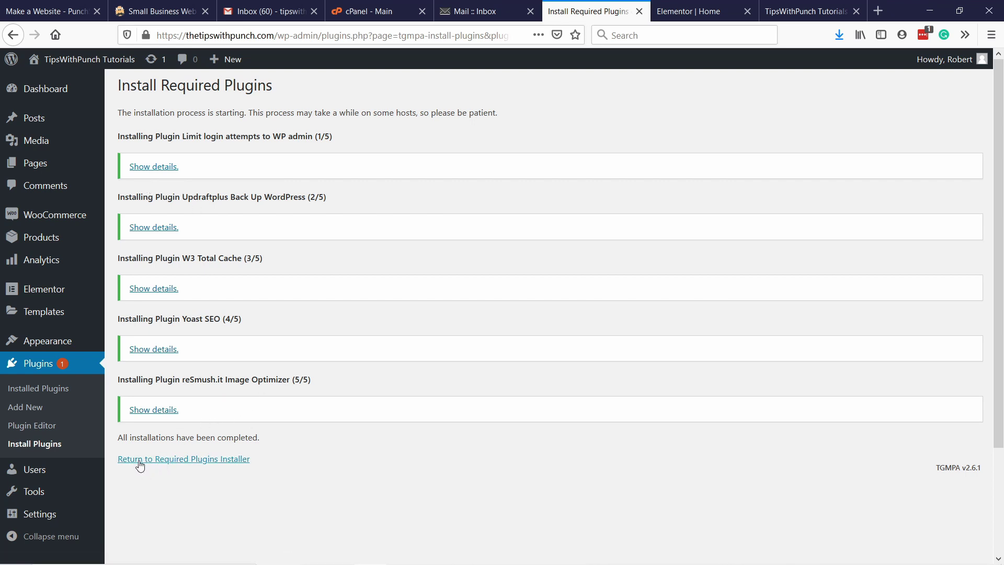
Bulk-activate all six plugins, including Akismet Anti-Spam, Yoast SEO and UpdraftPlus, from the installer.
click(180, 460)
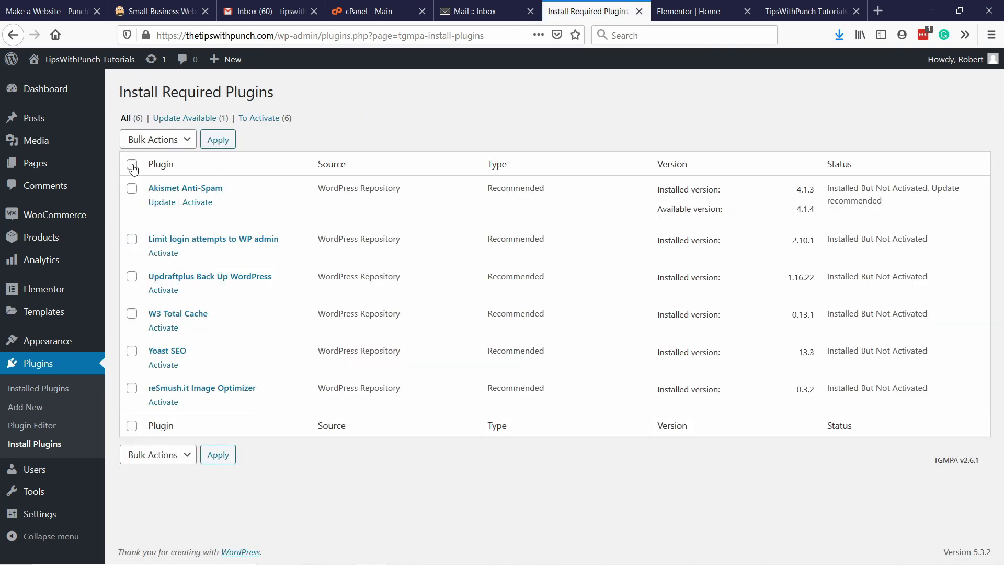
click(132, 166)
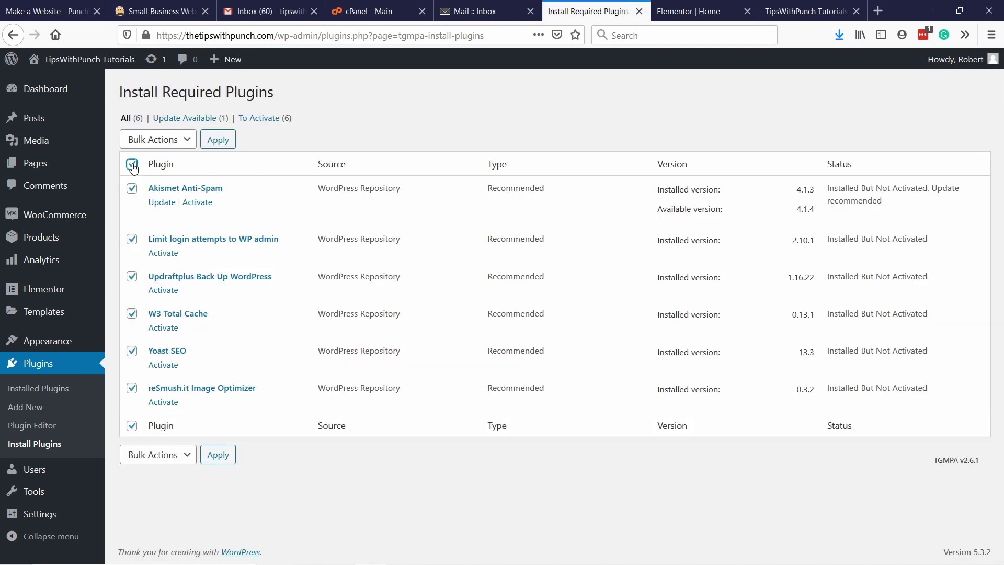
click(159, 141)
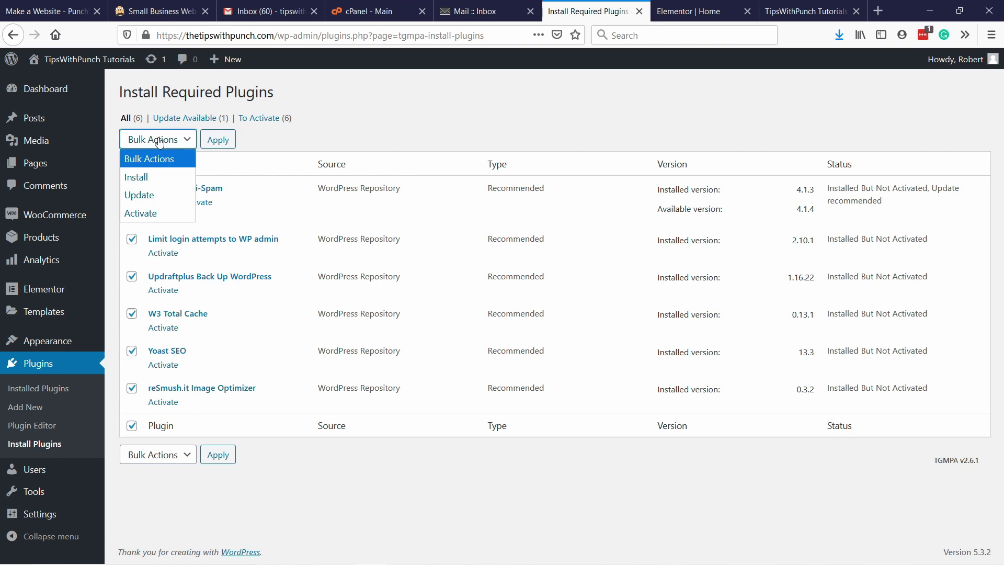
click(148, 214)
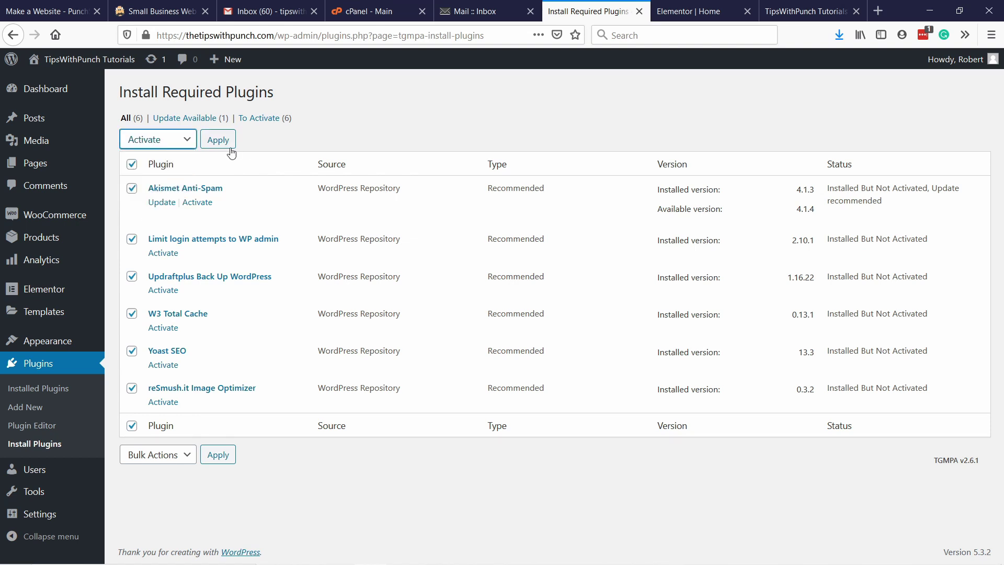
click(230, 147)
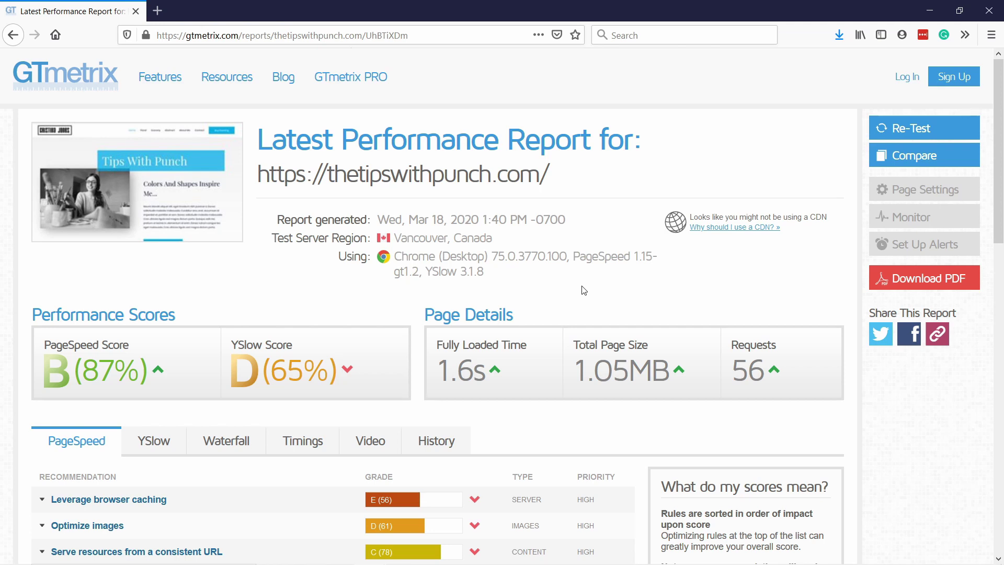
Scroll through the GTmetrix report's PageSpeed B (87%) and YSlow D (65%) recommendations.
scroll(220, 292, down, 2)
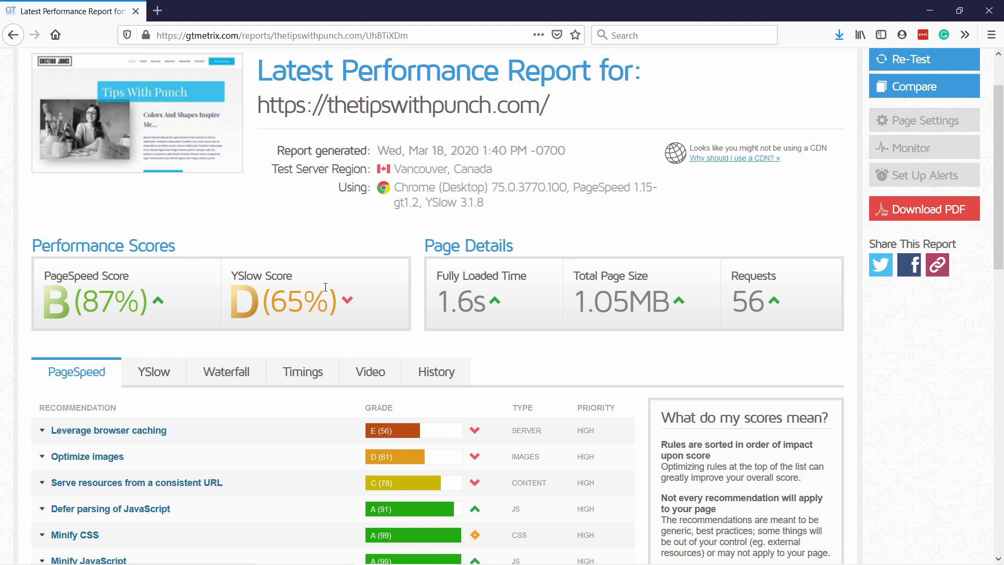
scroll(325, 272, up, 2)
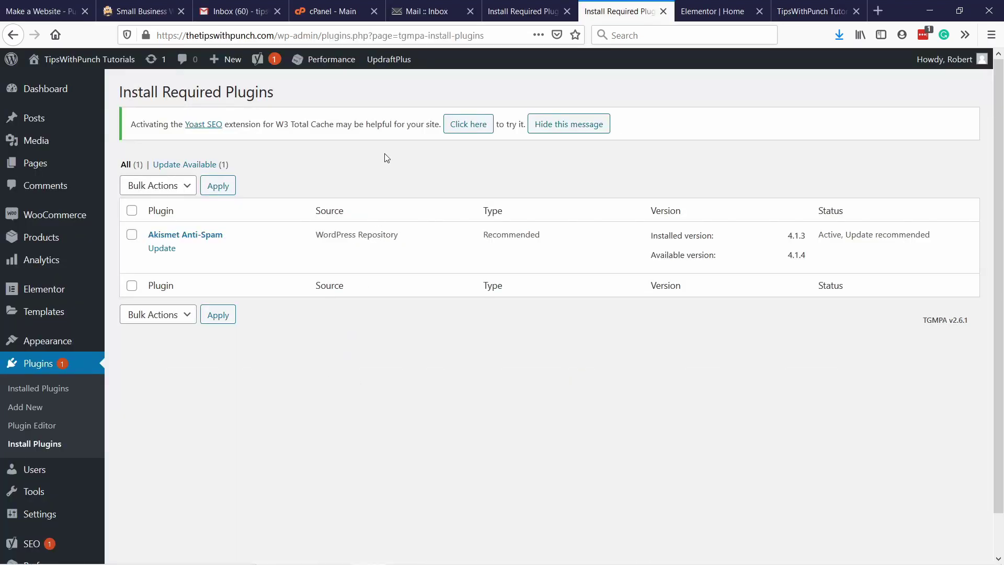
Open W3 Total Cache General Settings and tick Enable under Page Cache.
mouse_move(313, 60)
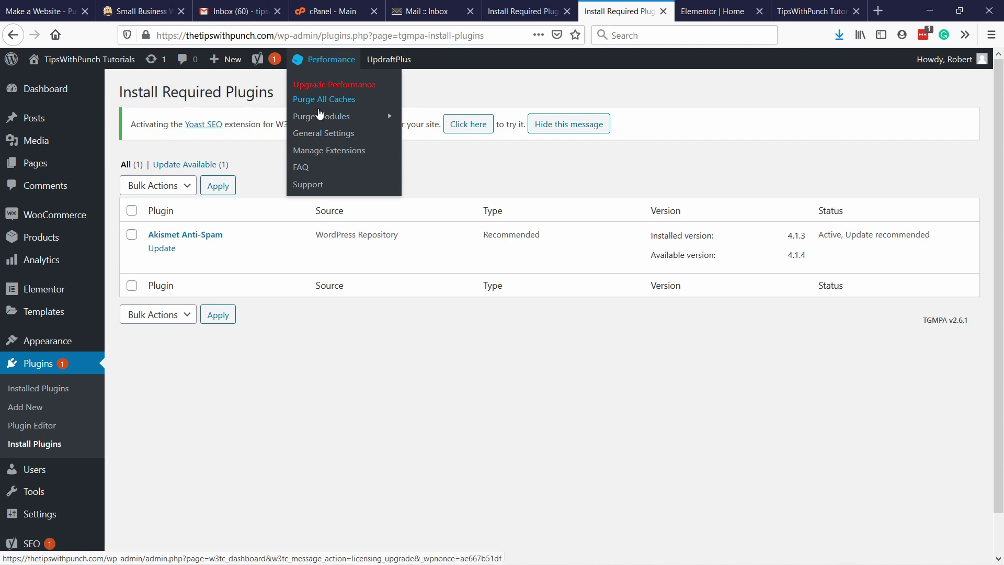
click(319, 135)
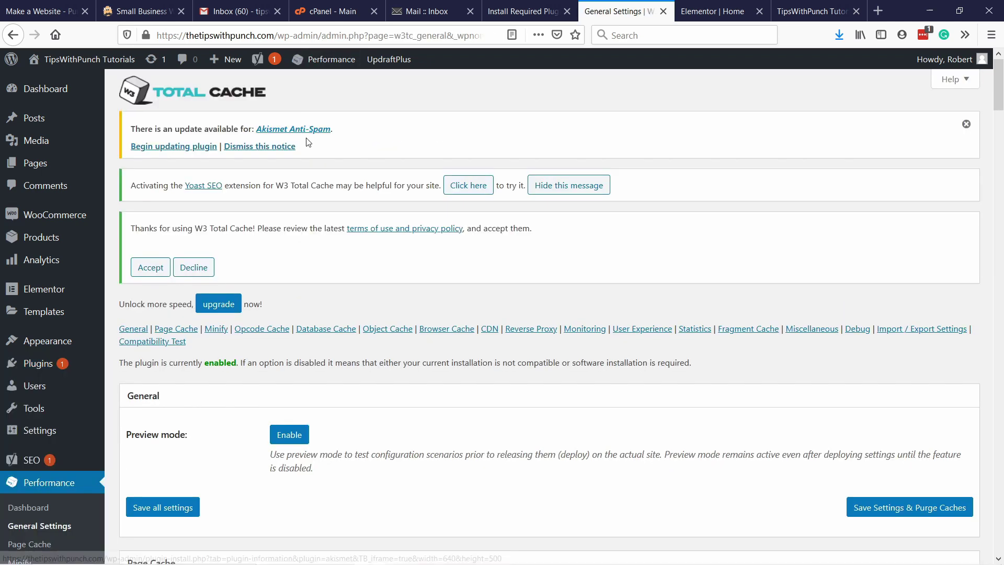
scroll(384, 131, down, 2)
scroll(383, 131, down, 5)
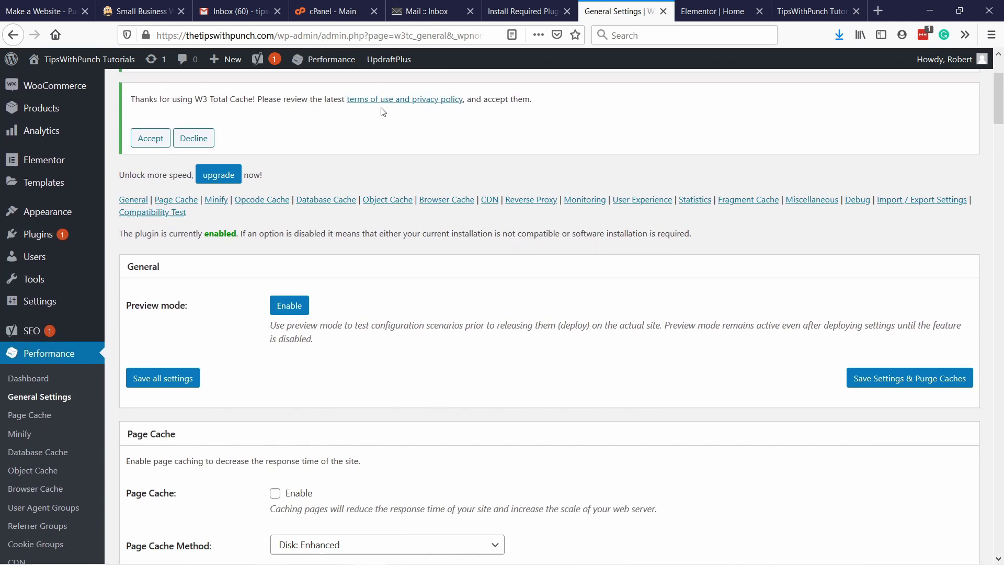
scroll(395, 103, down, 1)
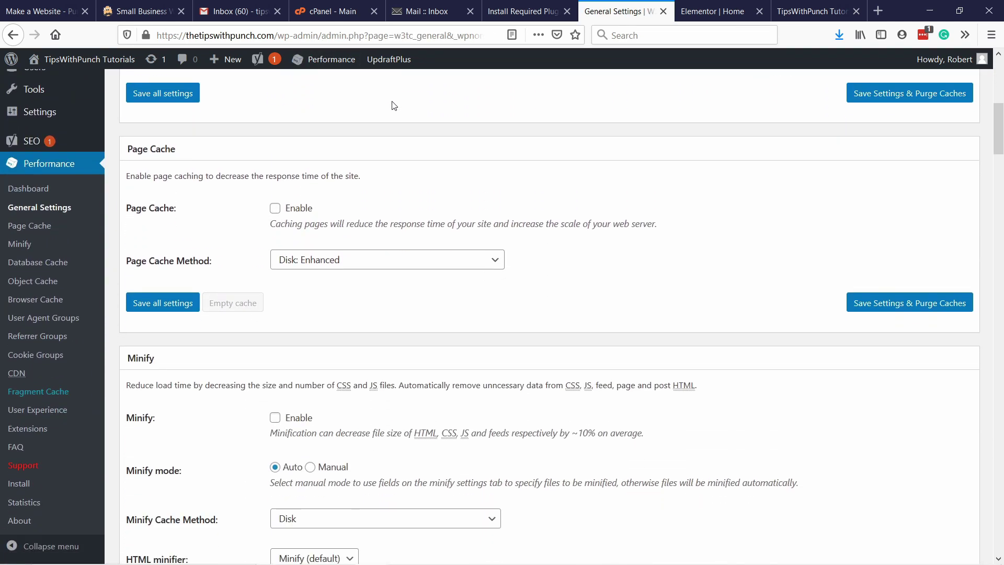
click(275, 209)
scroll(376, 193, down, 3)
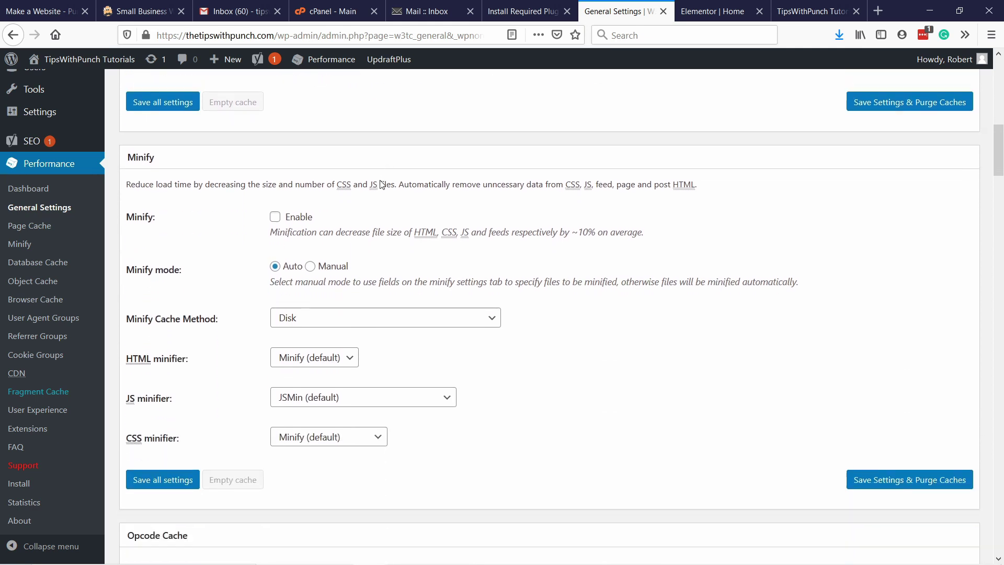
scroll(381, 181, down, 1)
Tick Minify Enable, bringing up the 'Hang on!' trial-and-error warning.
click(276, 141)
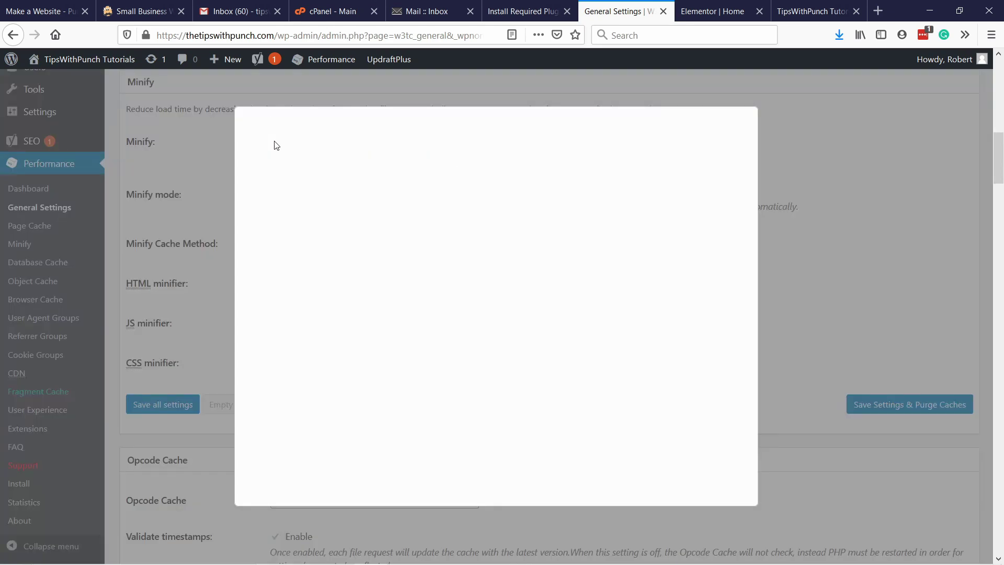
scroll(389, 167, up, 1)
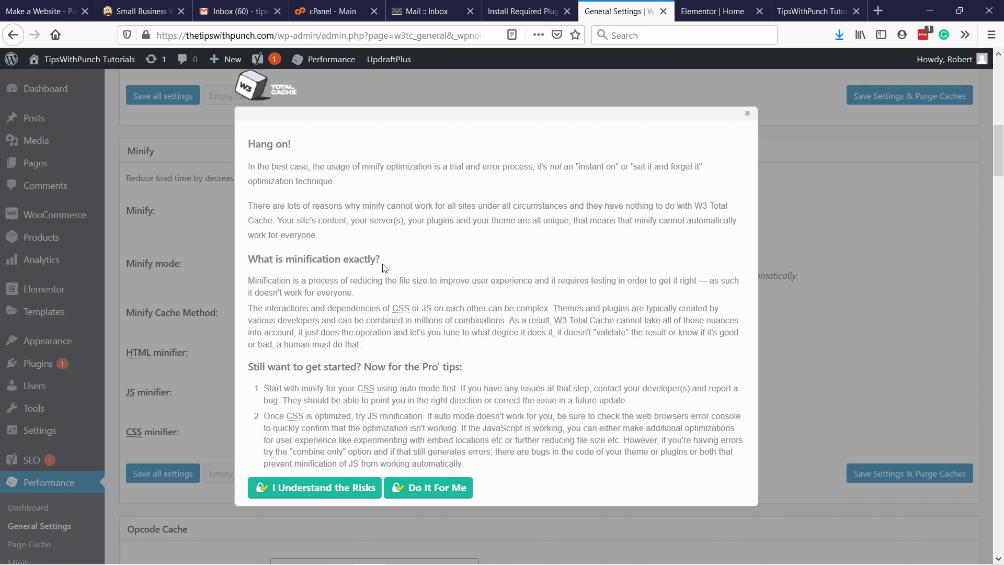
scroll(329, 497, down, 3)
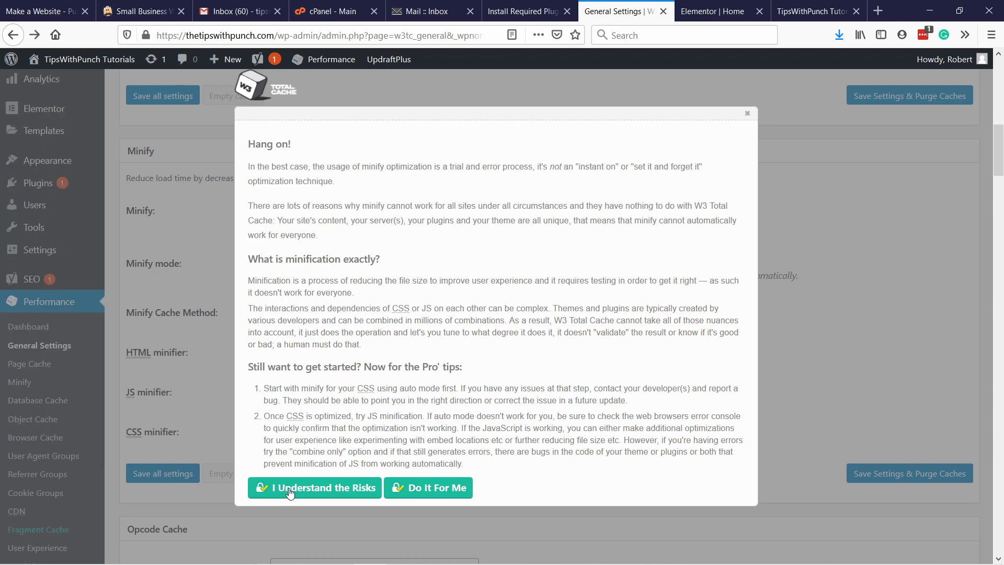
Accept the minify risks and keep JSMin as the JS minifier.
click(308, 492)
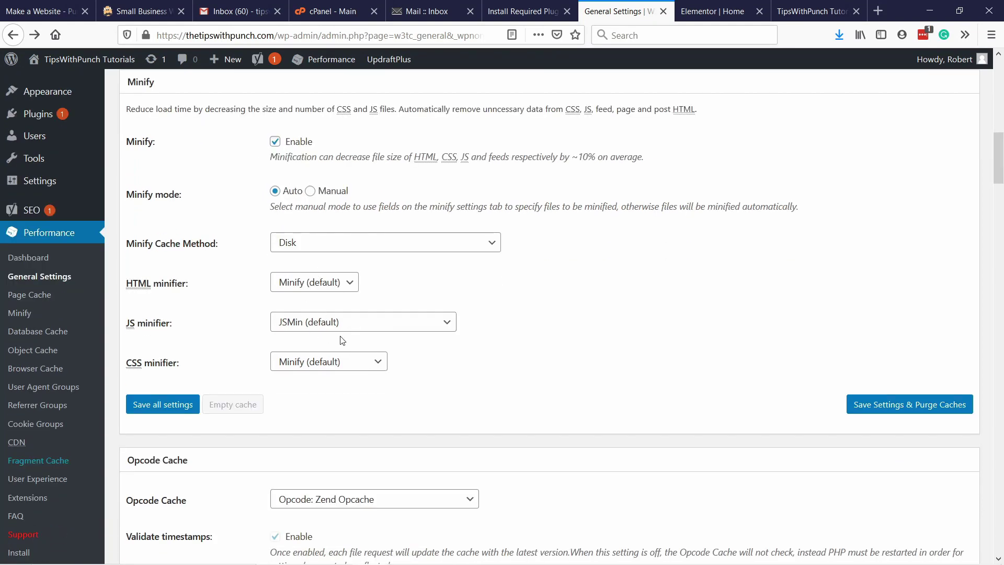
click(357, 326)
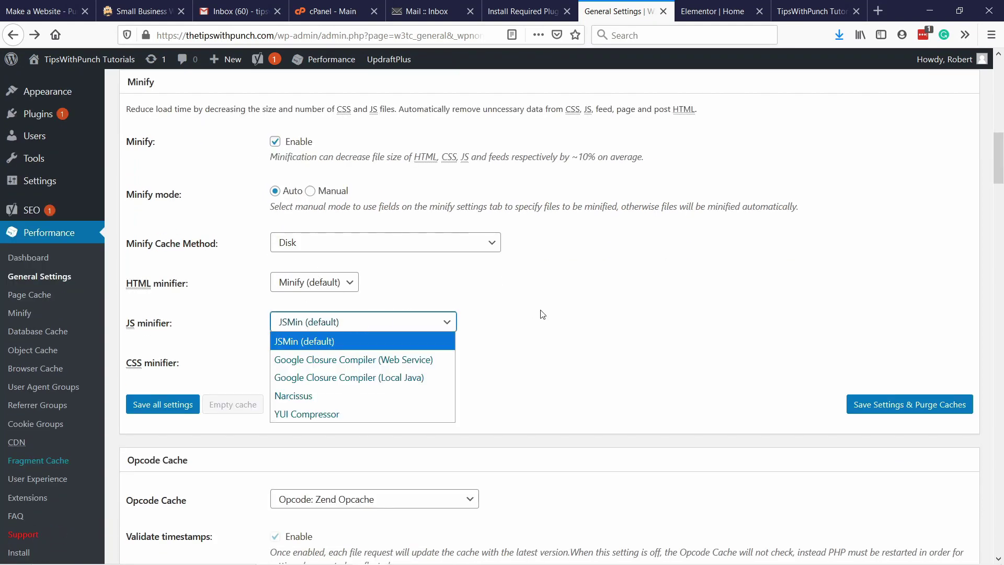
click(543, 314)
scroll(385, 341, down, 5)
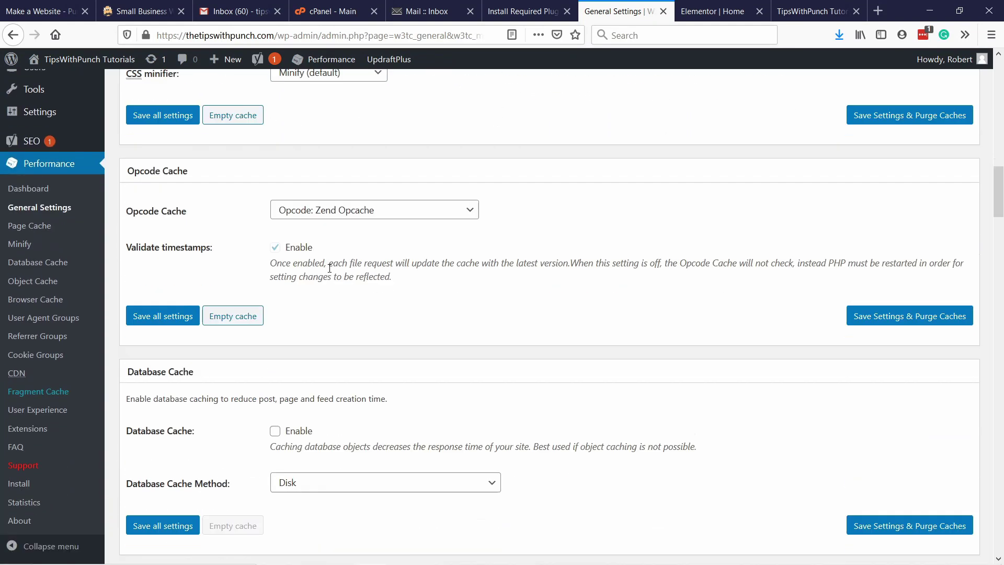
scroll(343, 256, down, 3)
scroll(352, 244, up, 3)
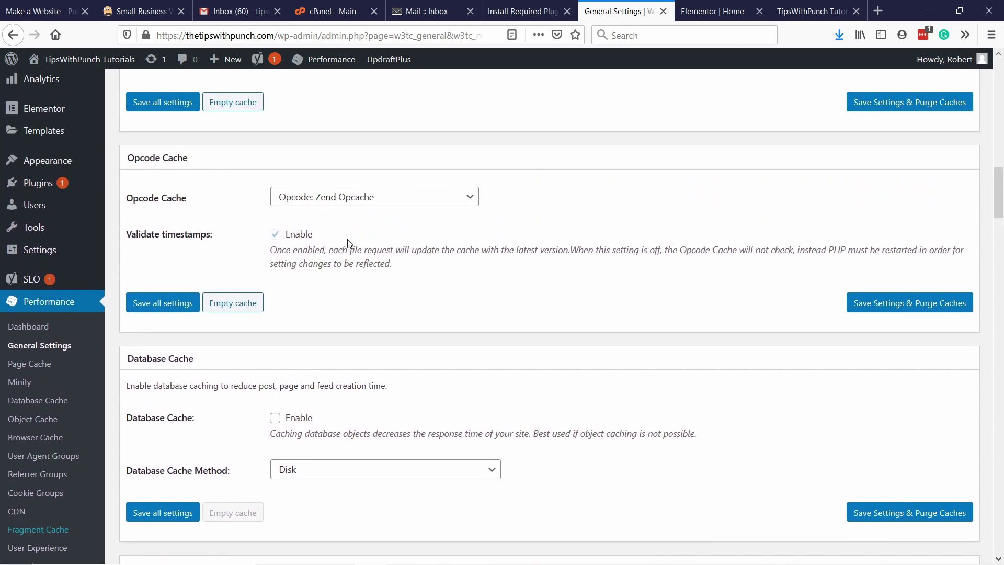
scroll(347, 242, down, 3)
Enable Database Cache and Object Cache.
scroll(352, 239, down, 2)
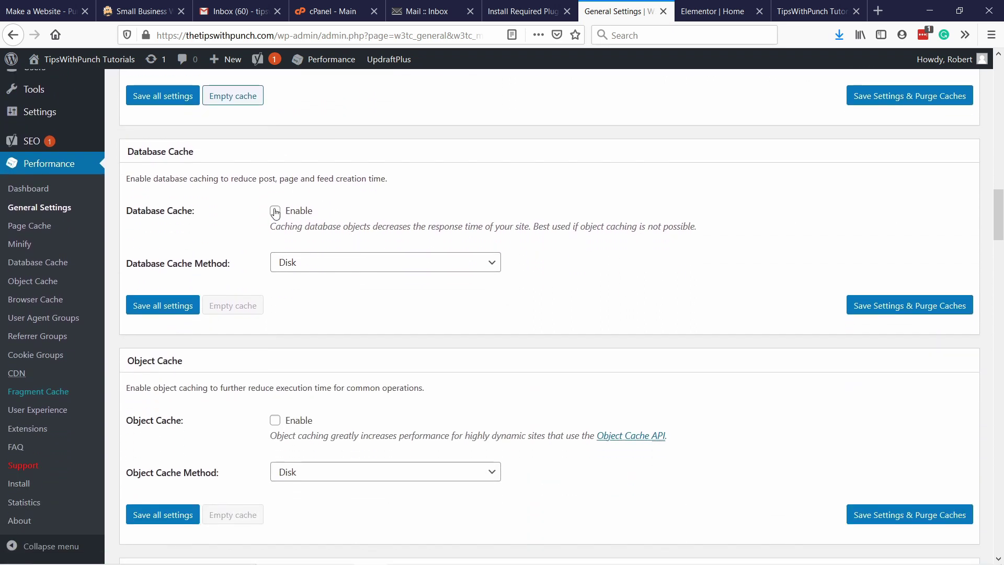
click(275, 211)
scroll(426, 273, down, 4)
click(275, 282)
scroll(369, 269, down, 8)
scroll(369, 258, down, 6)
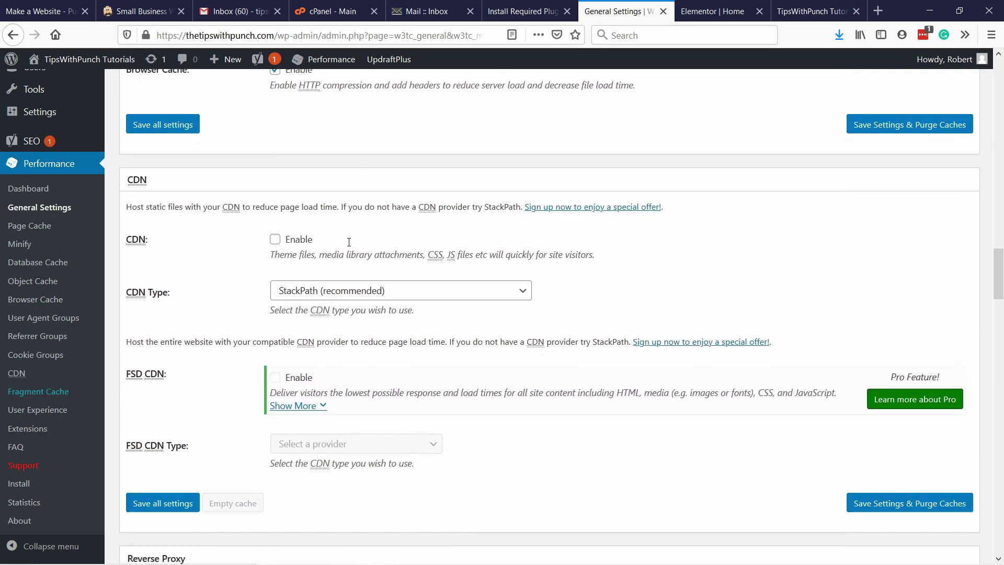
scroll(312, 171, down, 11)
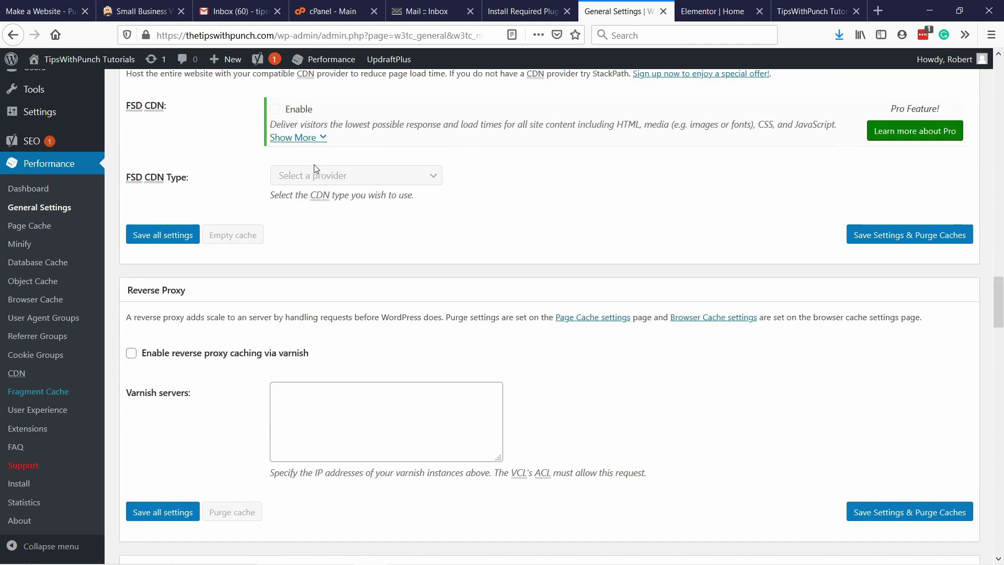
scroll(324, 149, down, 6)
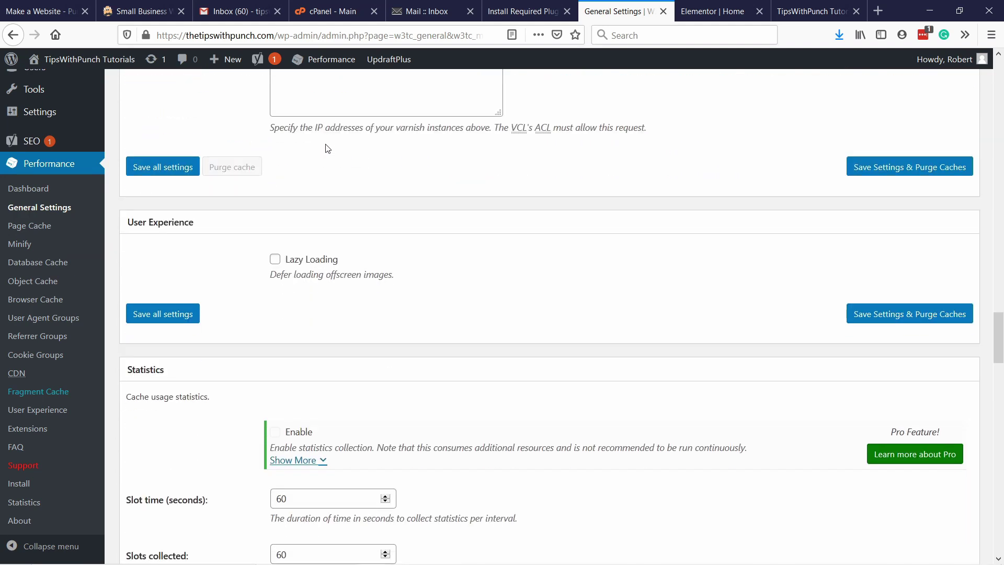
Enable Lazy Loading, then save the settings and purge all caches.
scroll(327, 149, down, 6)
scroll(328, 149, up, 4)
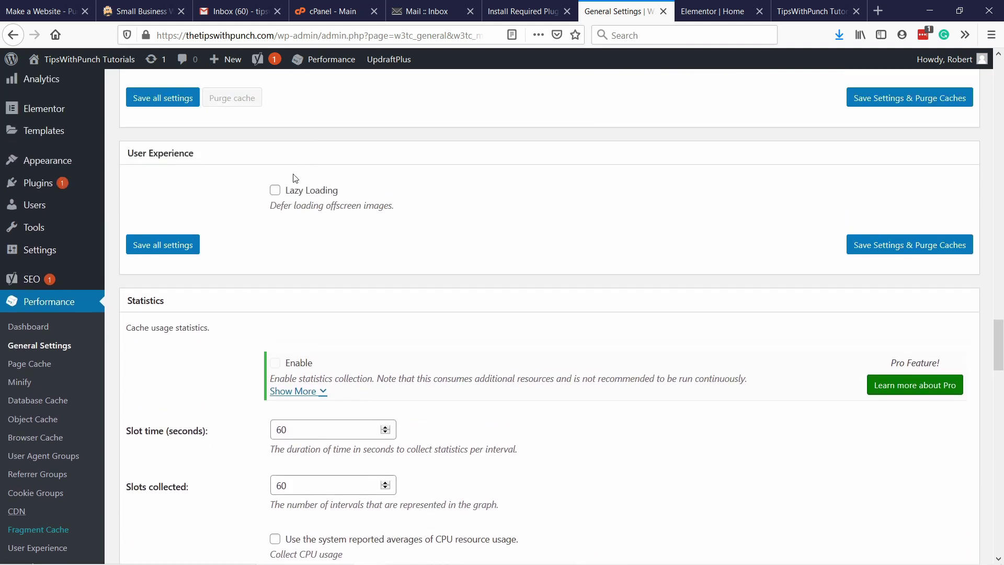
click(278, 192)
scroll(372, 146, down, 15)
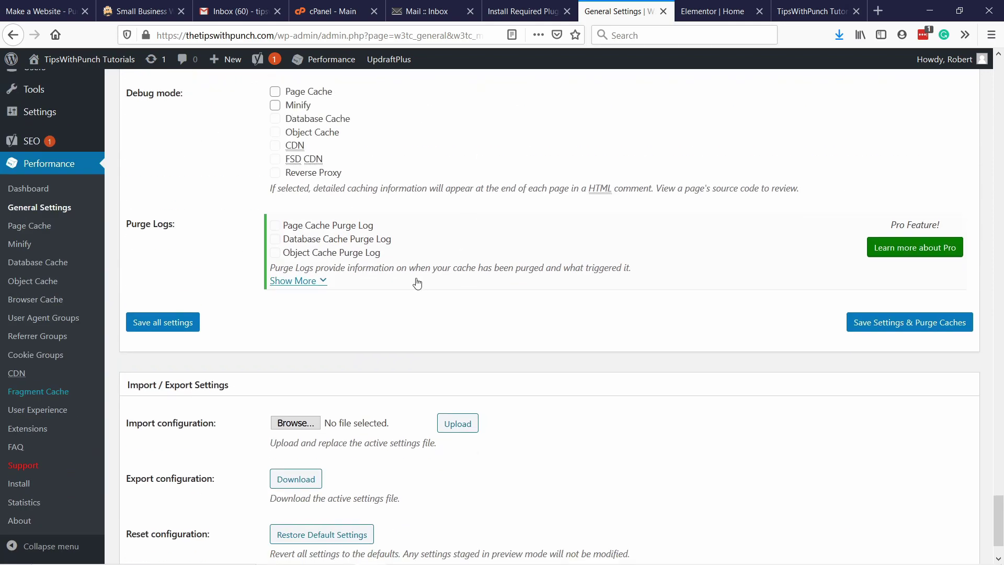
scroll(416, 281, up, 7)
scroll(606, 301, up, 2)
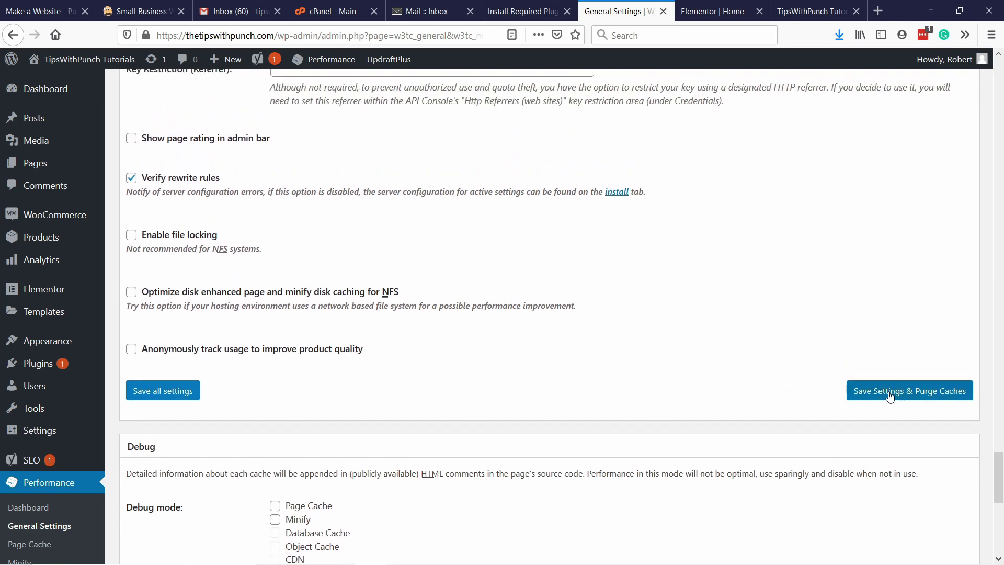
click(888, 397)
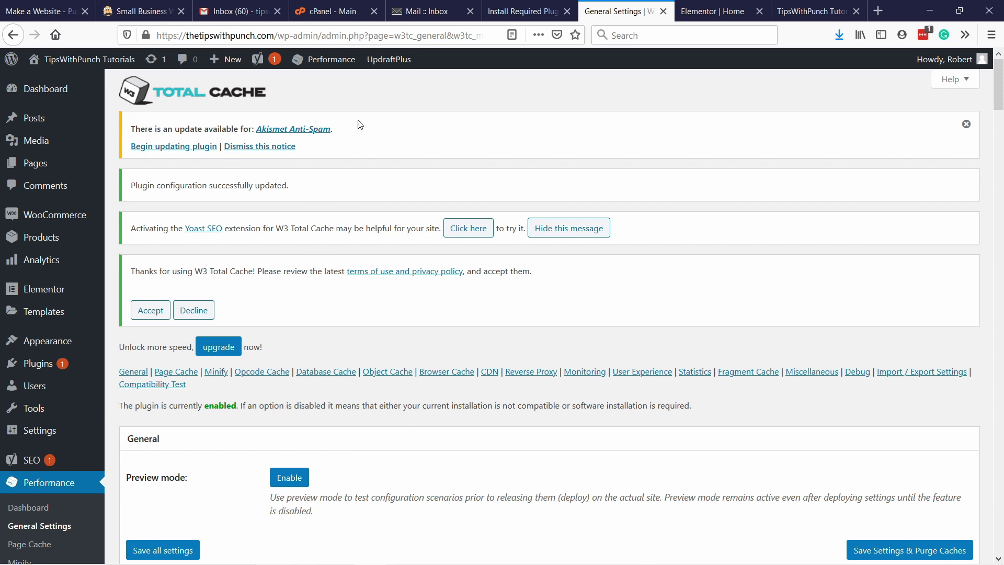
Wait for W3 Total Cache General Settings to report 'Plugin configuration successfully updated.'.
mouse_move(324, 62)
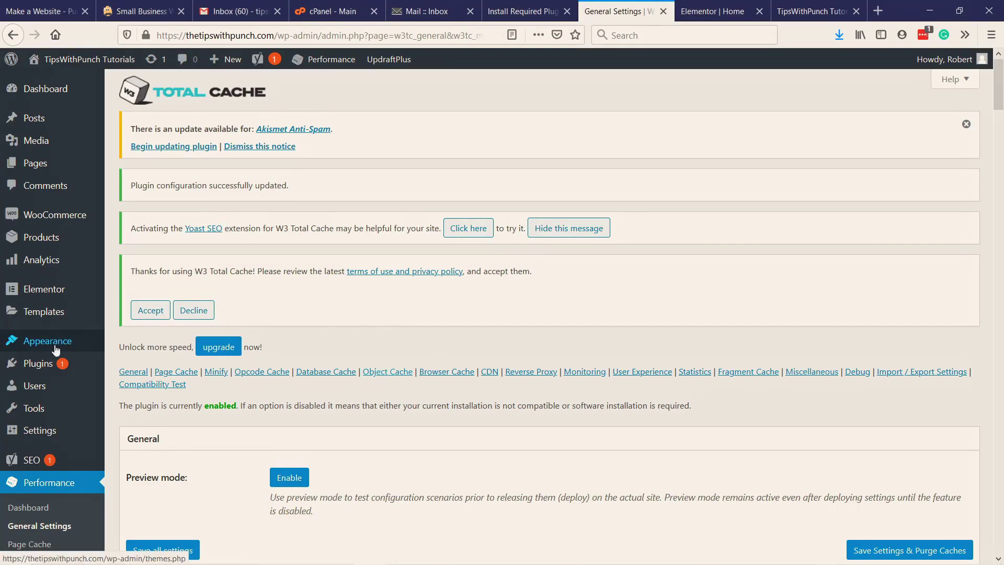
Set reSmush.it to optimize images on upload at quality 92 with statistics on, and save.
mouse_move(56, 346)
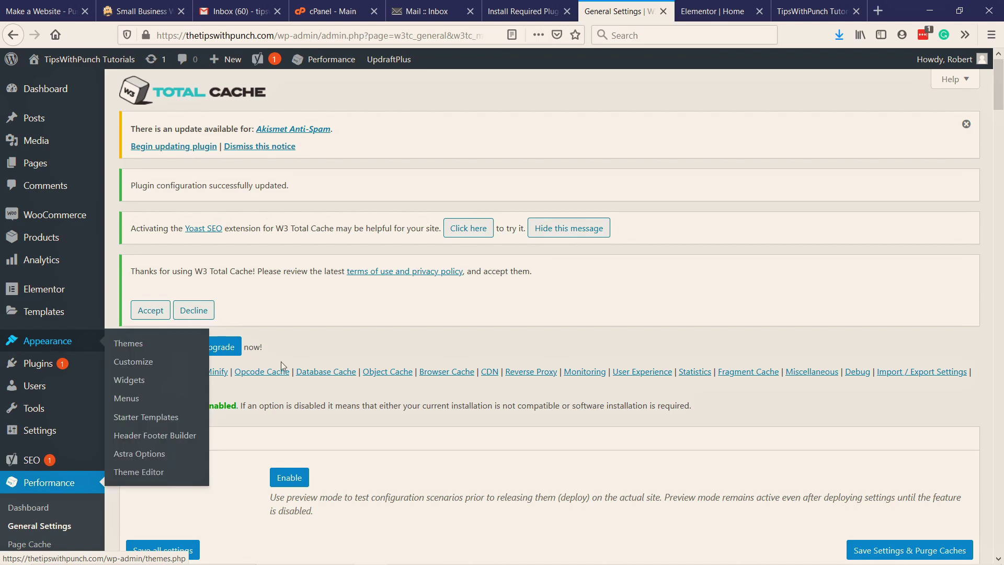
mouse_move(37, 142)
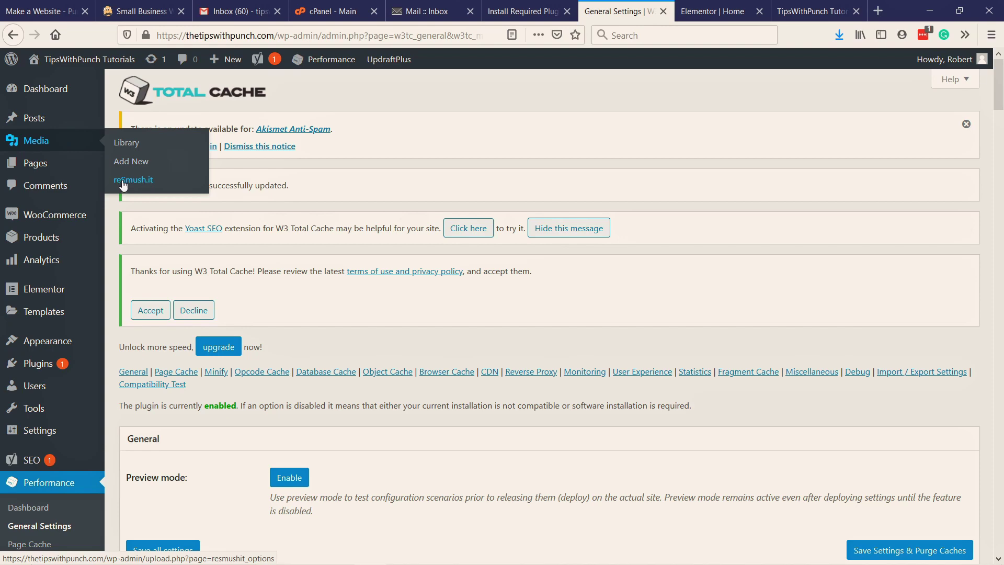
click(144, 184)
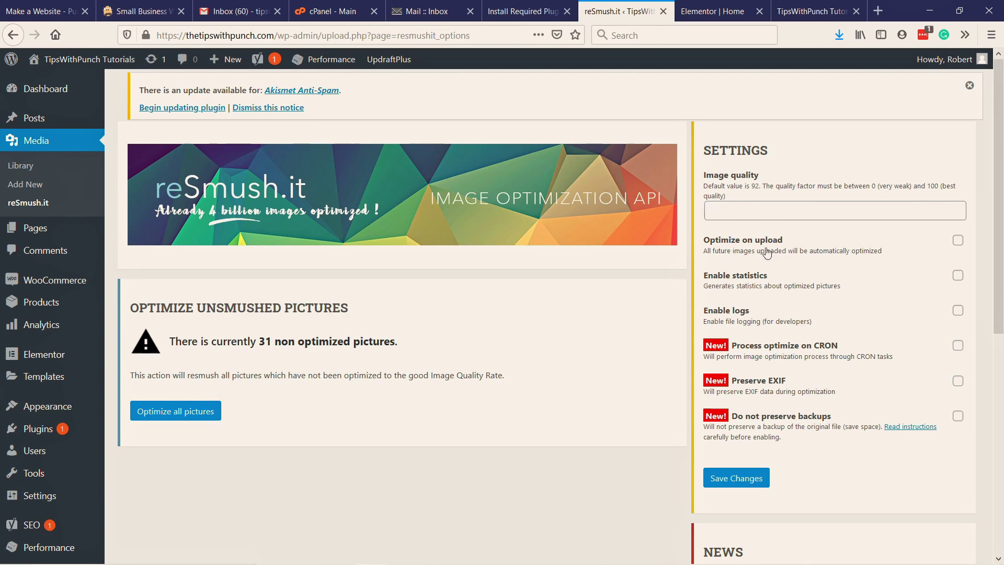
click(958, 241)
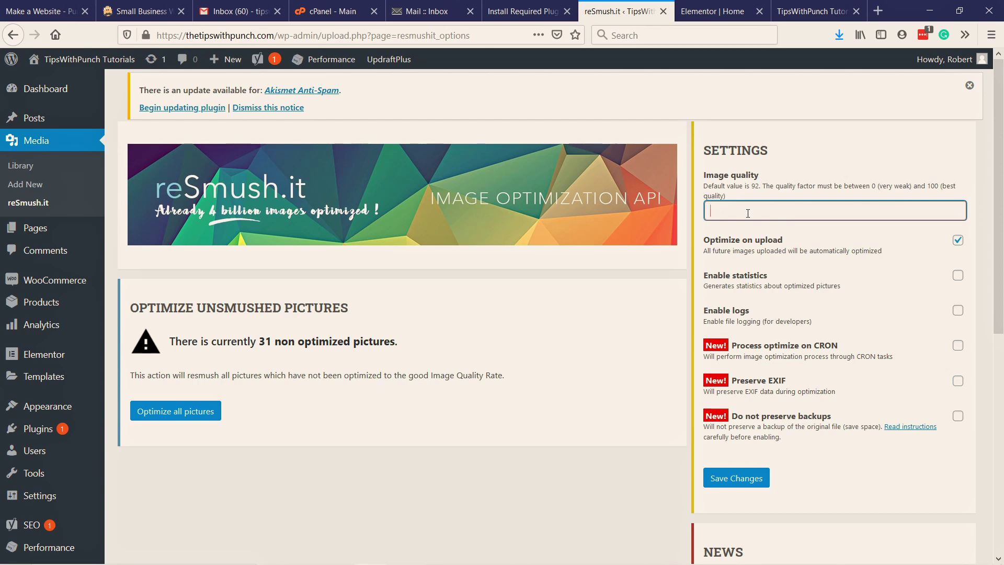
text(92)
click(777, 187)
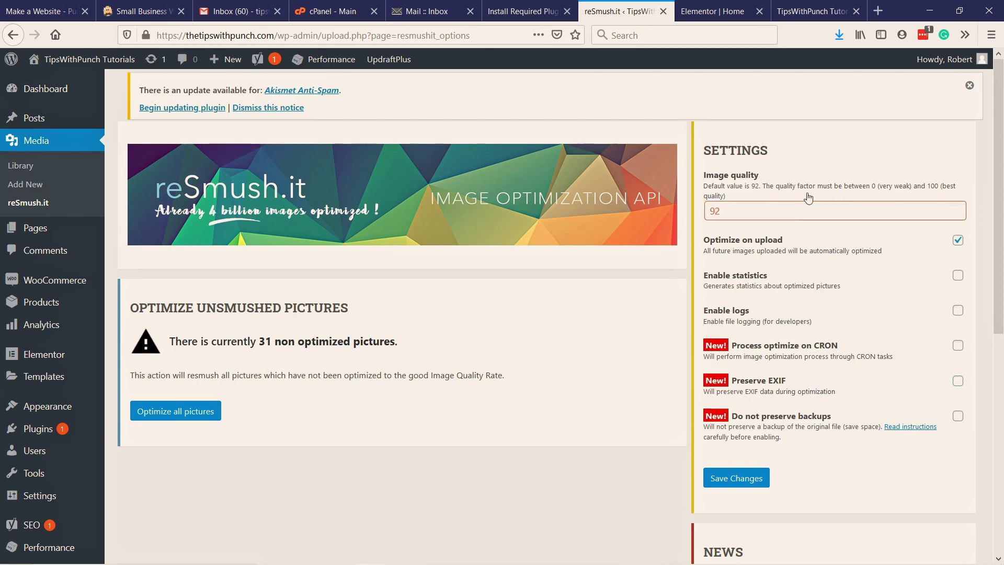
double_click(765, 211)
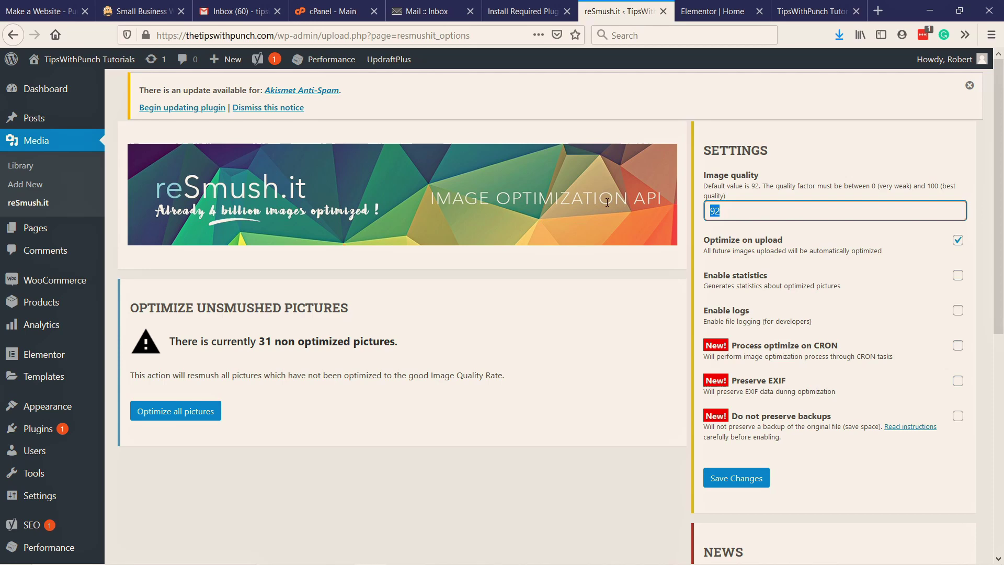
click(958, 276)
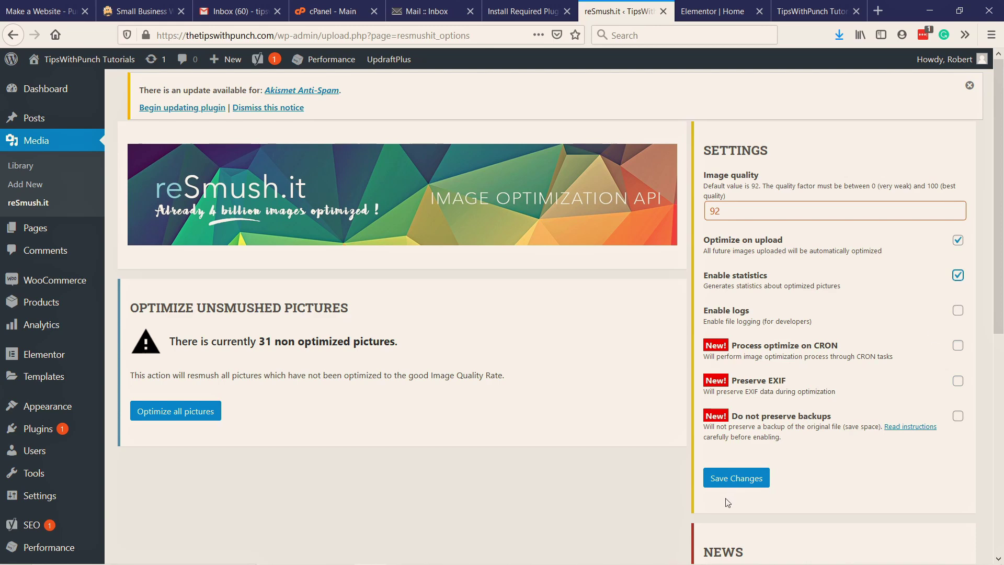
click(742, 478)
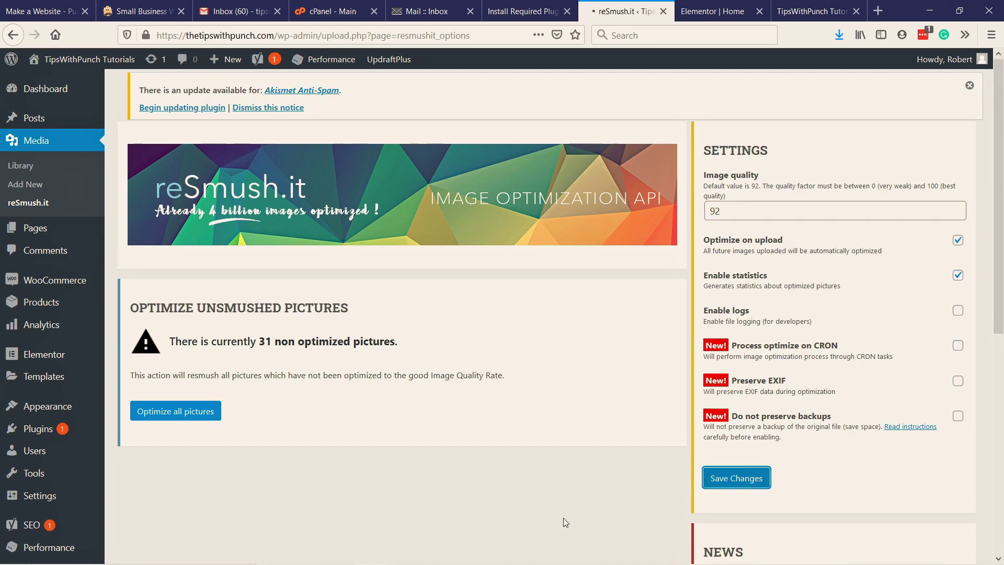
Optimize all 31 unoptimized pictures with reSmush.it.
scroll(587, 497, down, 5)
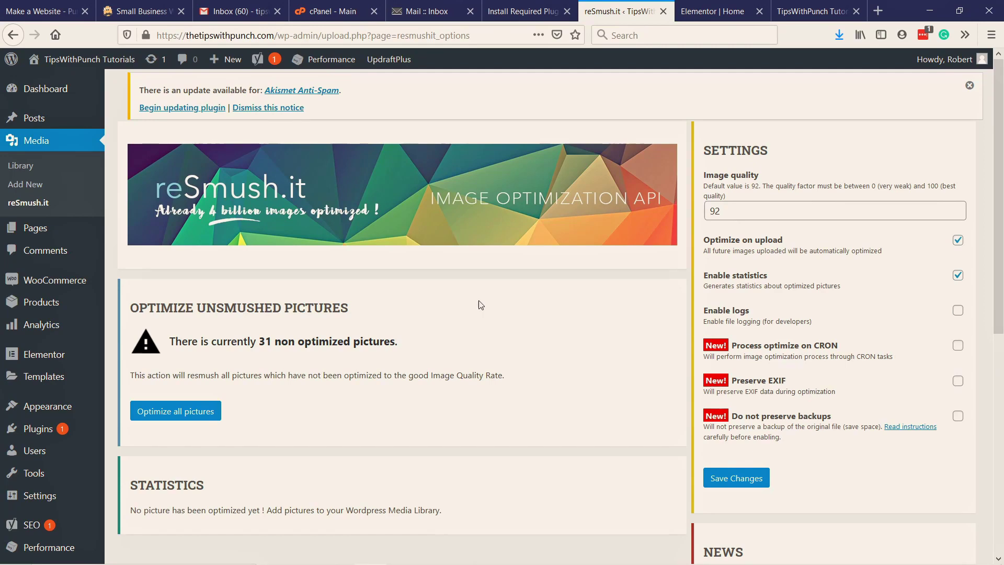
scroll(281, 359, down, 2)
click(191, 347)
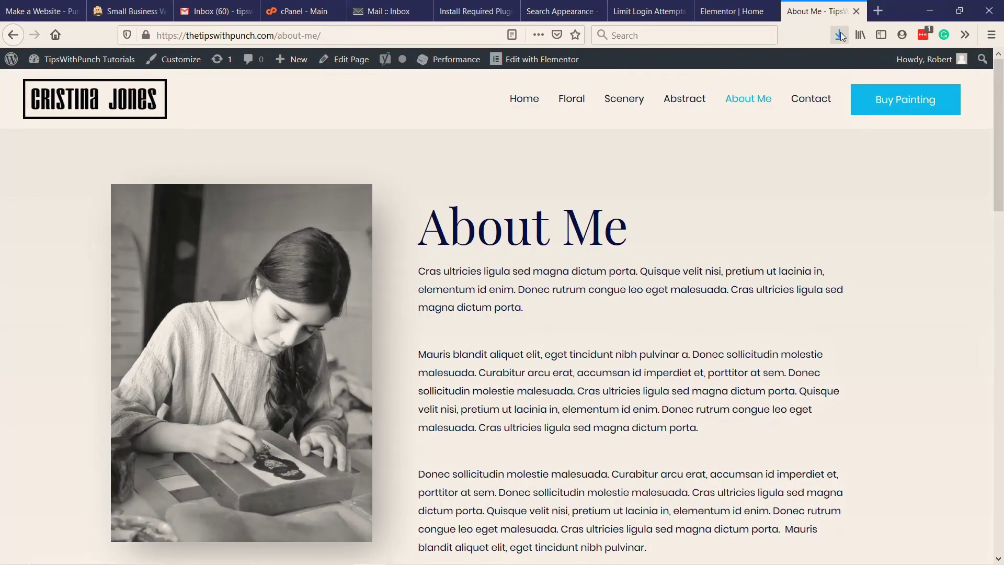
Copy the site's home address and run a GTmetrix speed test on thetipswithpunch.com.
double_click(276, 35)
click(263, 35)
drag(278, 36, 156, 35)
key(ctrl+c)
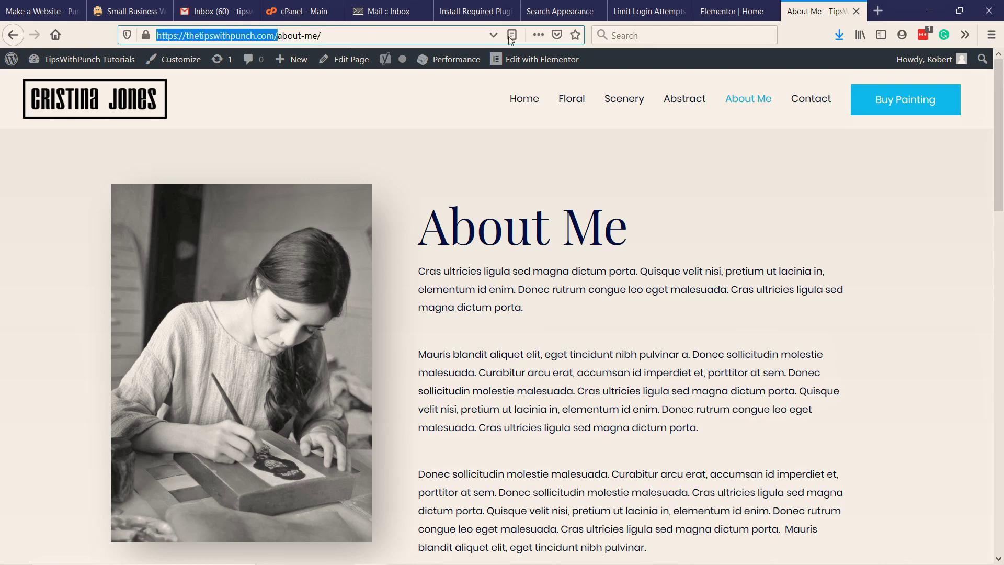
click(878, 11)
text(gtmetrix.com/)
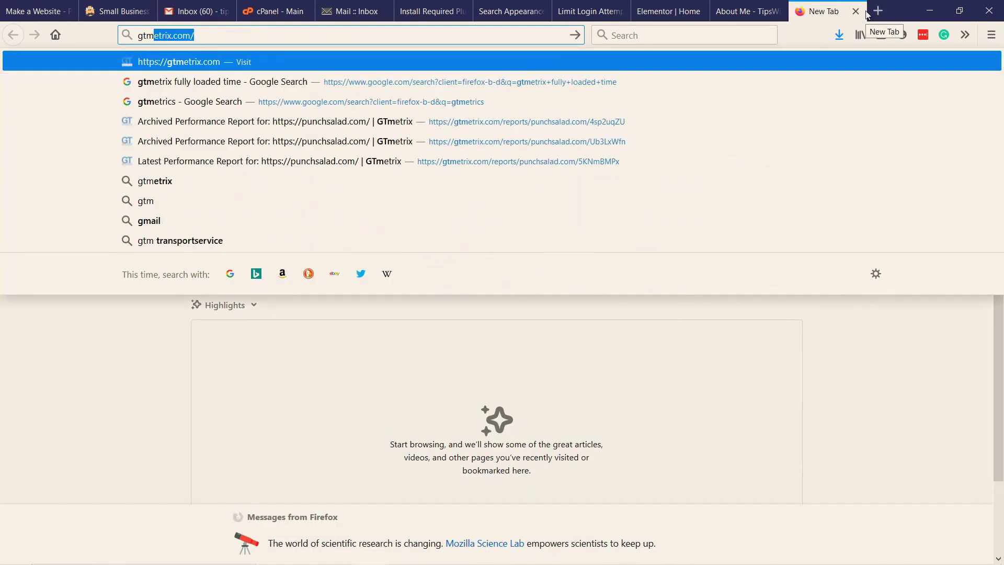
key(Return)
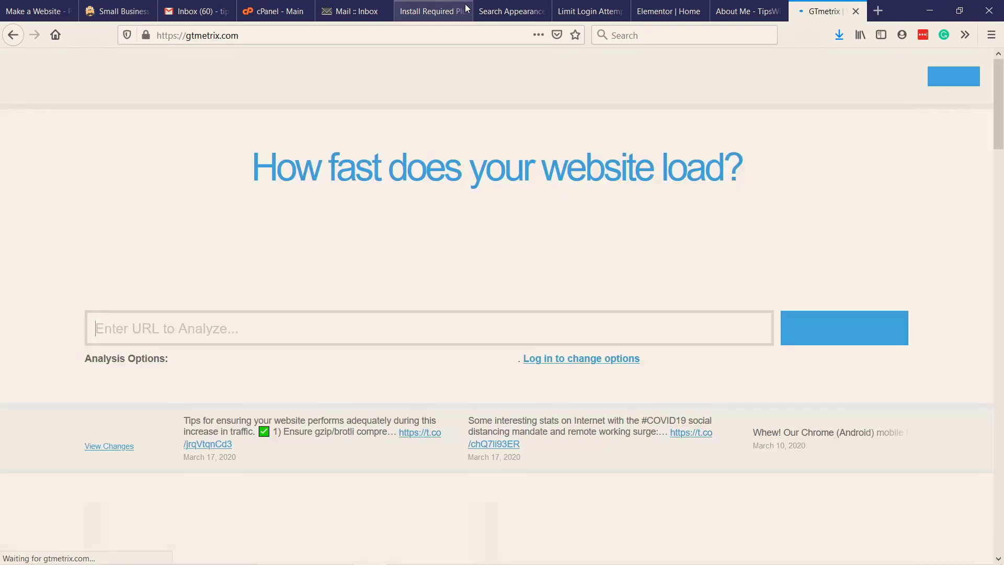
click(163, 333)
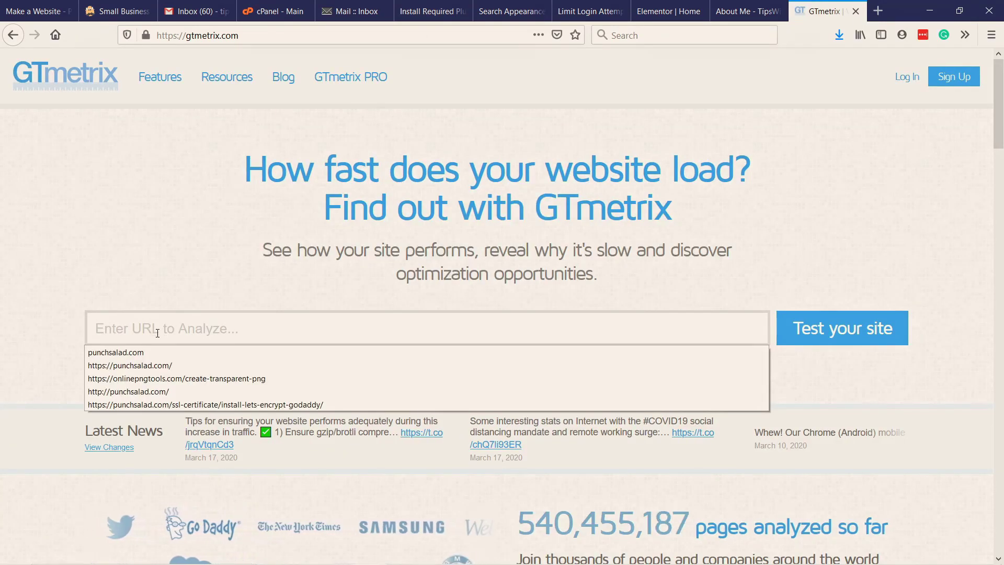
key(ctrl+v)
click(847, 325)
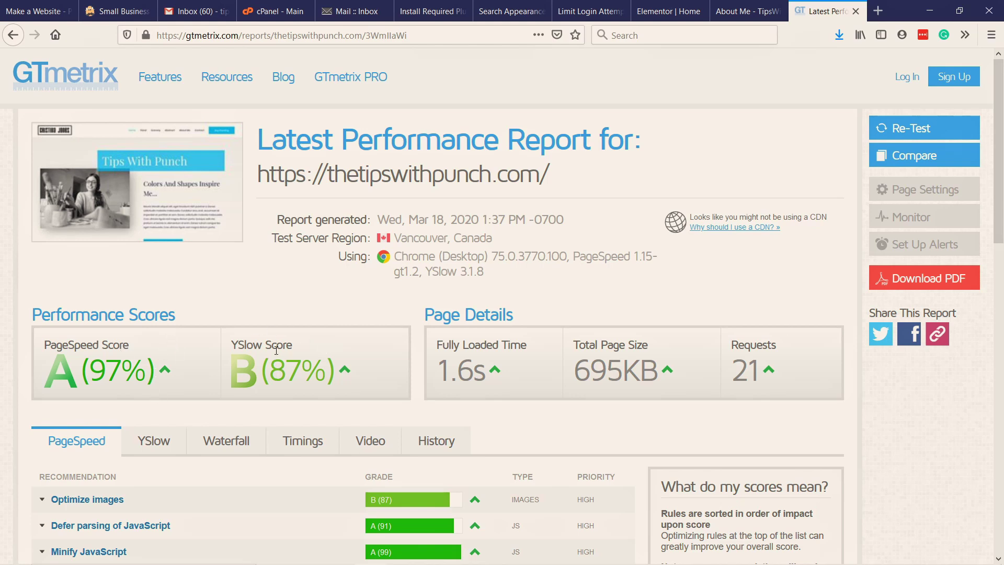
Review the GTmetrix YSlow and PageSpeed recommendations, including Make fewer HTTP requests details.
scroll(290, 256, down, 1)
drag(436, 302, 493, 312)
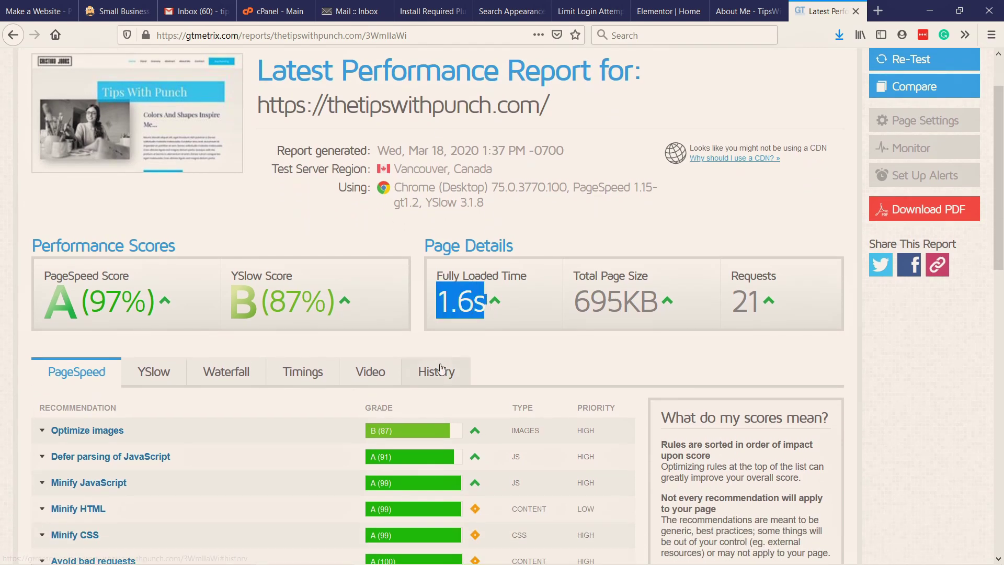
scroll(319, 319, down, 2)
click(153, 234)
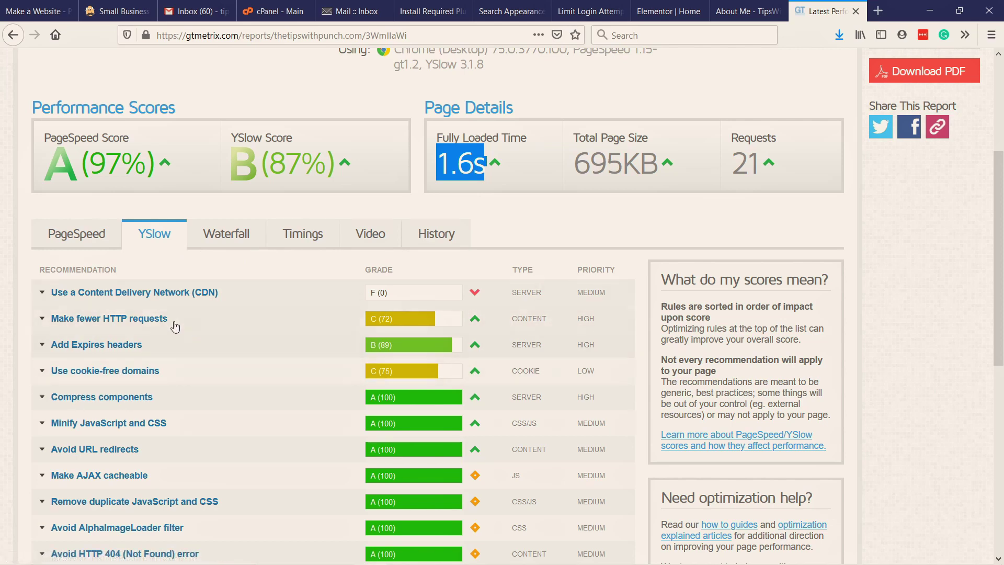
click(45, 320)
click(45, 321)
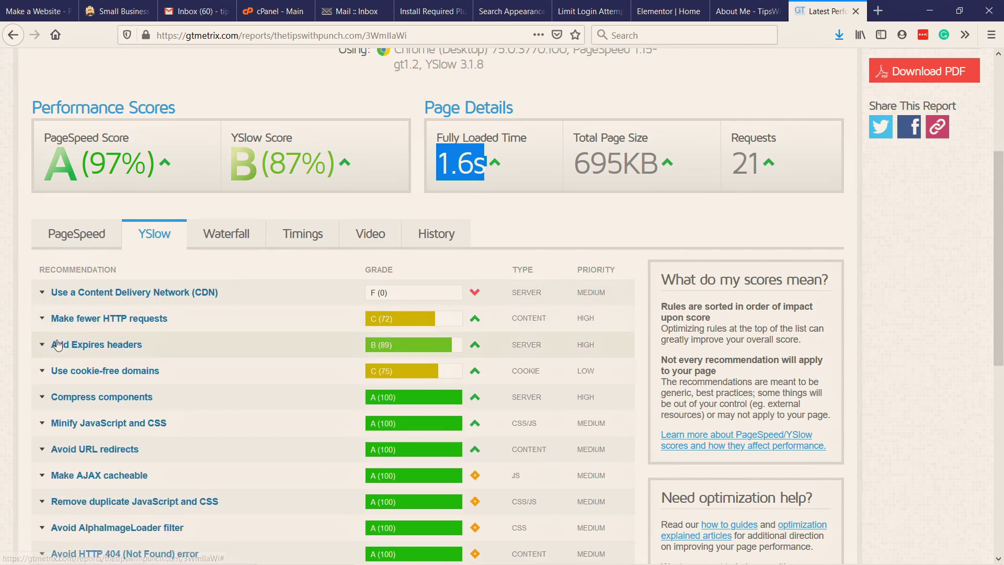
click(70, 234)
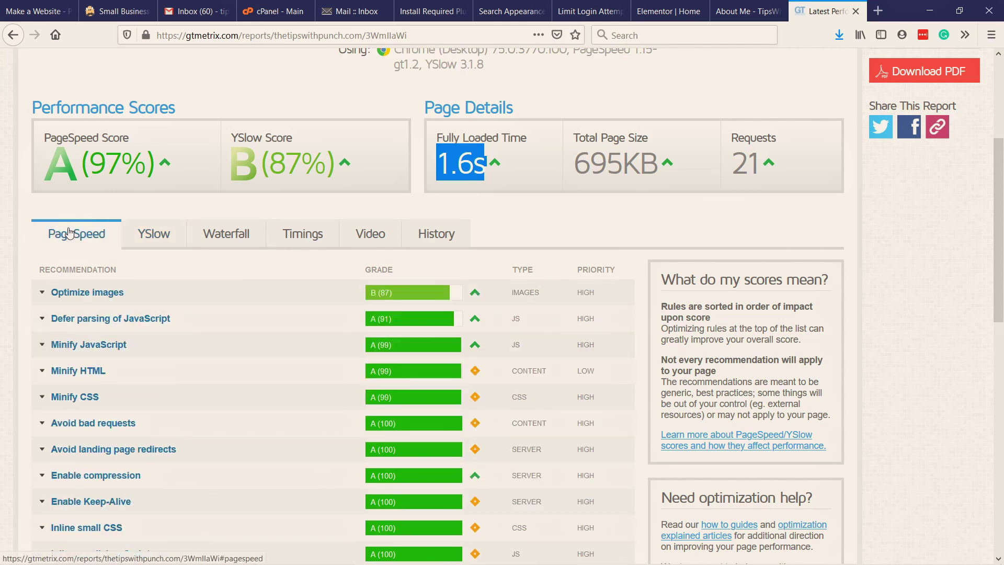
scroll(236, 334, up, 4)
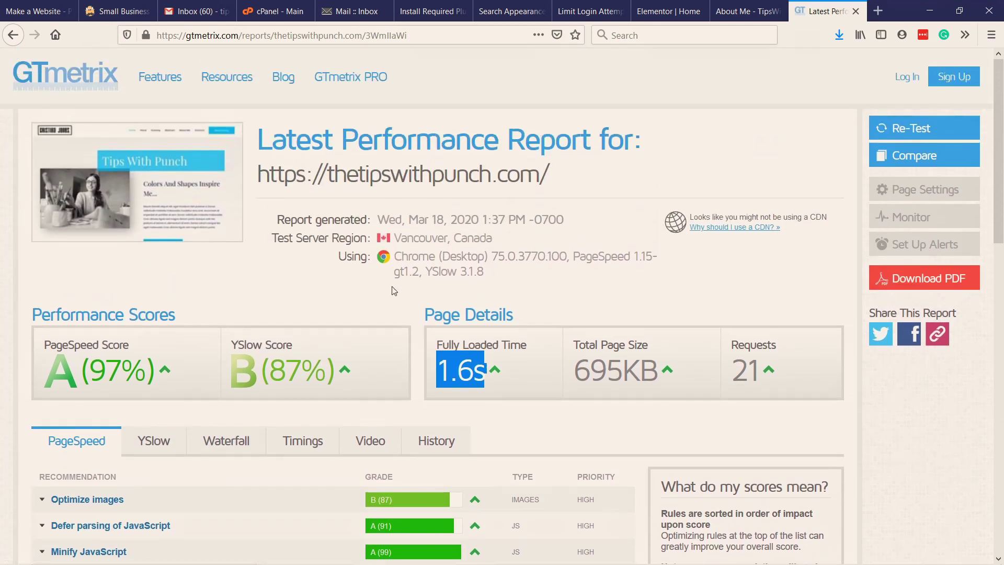
click(424, 267)
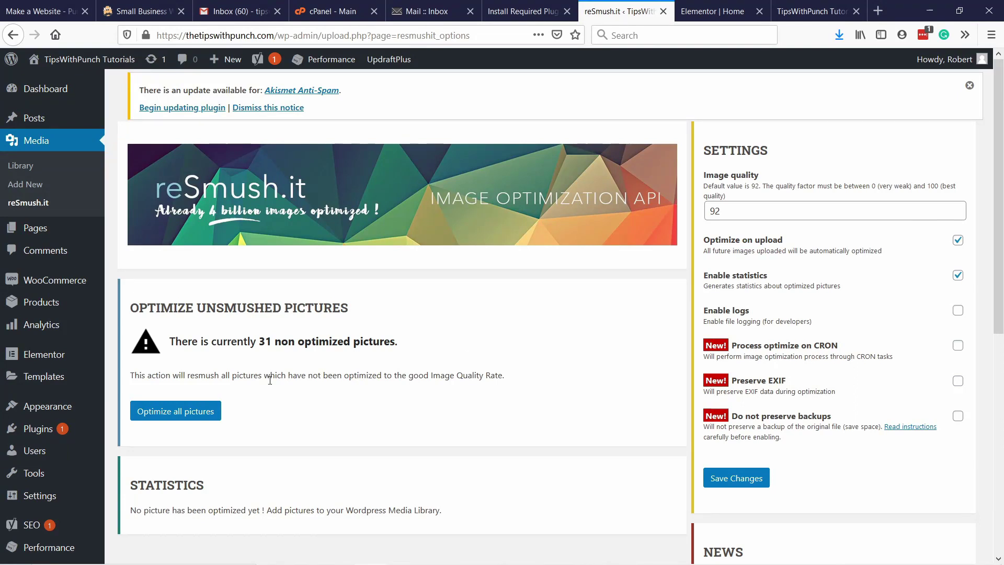
View the Yoast SEO General dashboard and its Webmaster Tools verification code fields.
scroll(48, 332, down, 3)
mouse_move(65, 388)
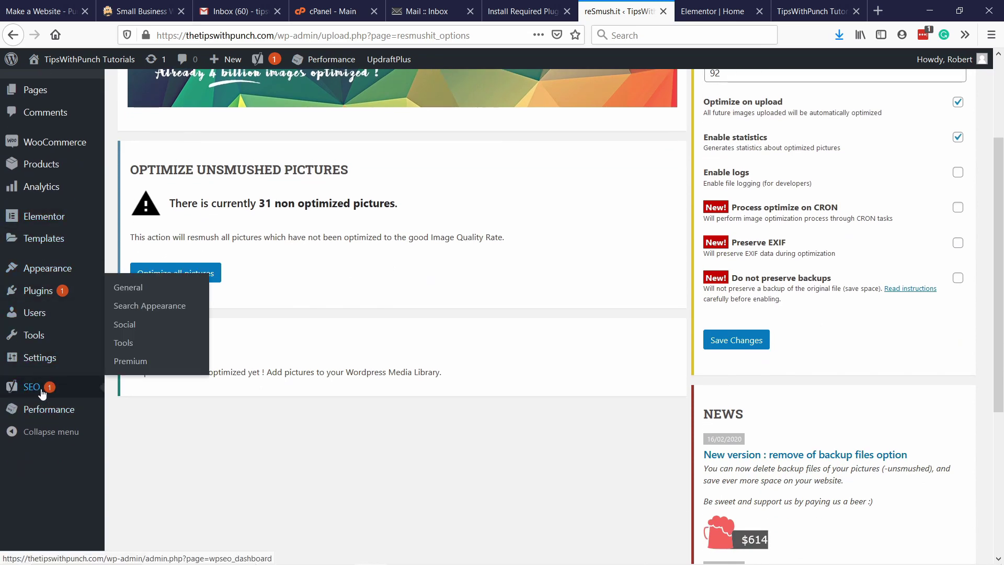
click(135, 292)
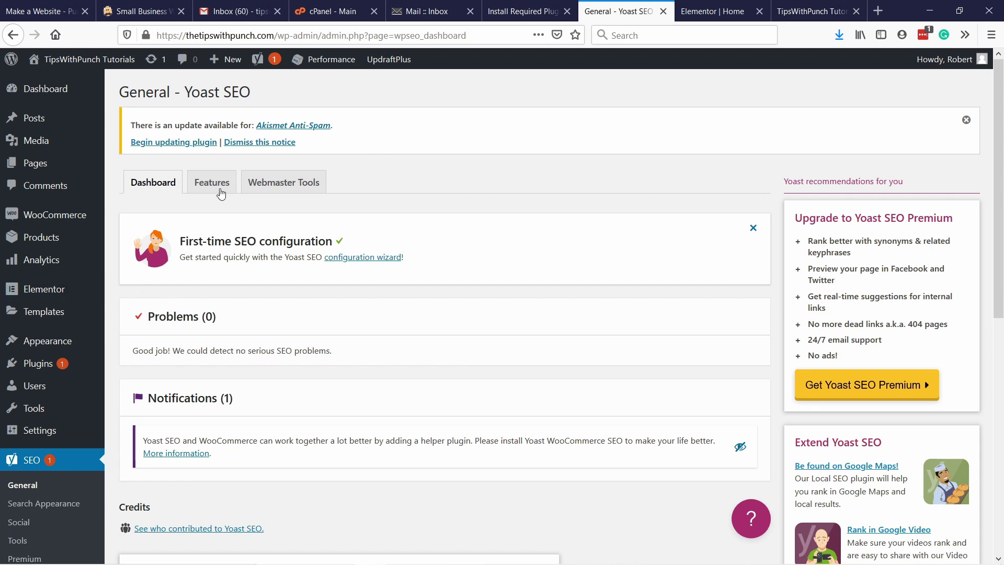
click(282, 184)
scroll(350, 213, down, 1)
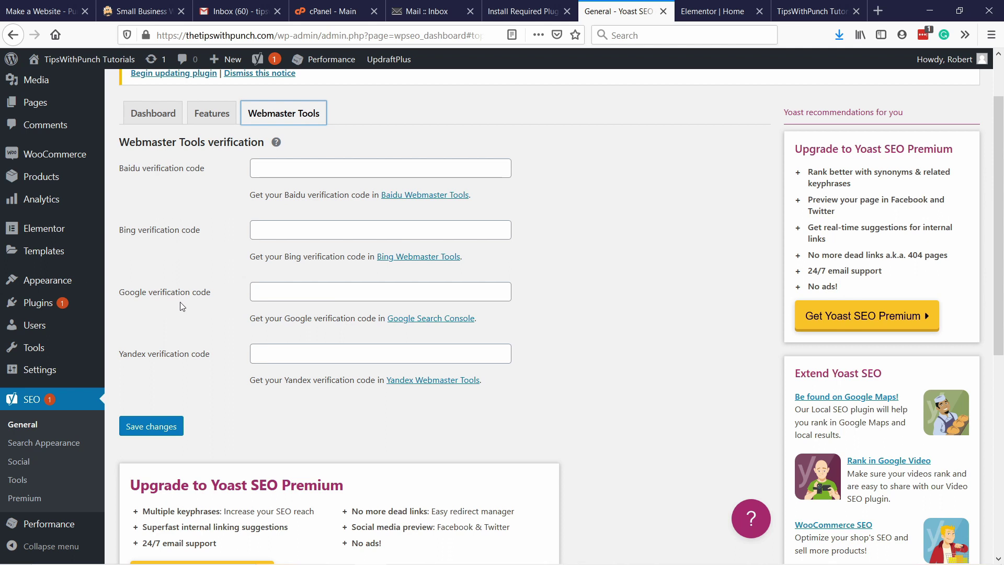
Look over Yoast's Search Appearance settings, then go to All Posts.
click(46, 443)
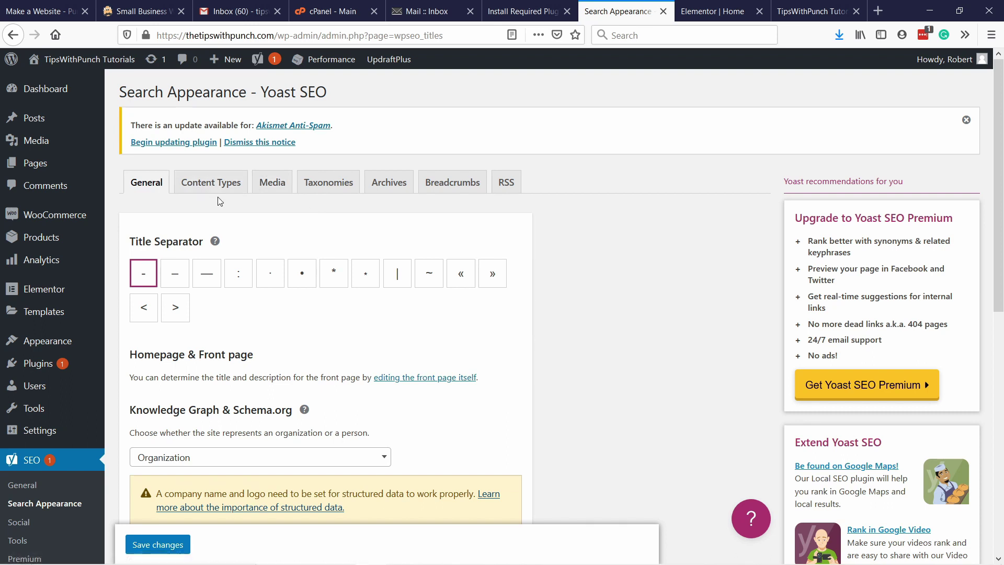
mouse_move(68, 119)
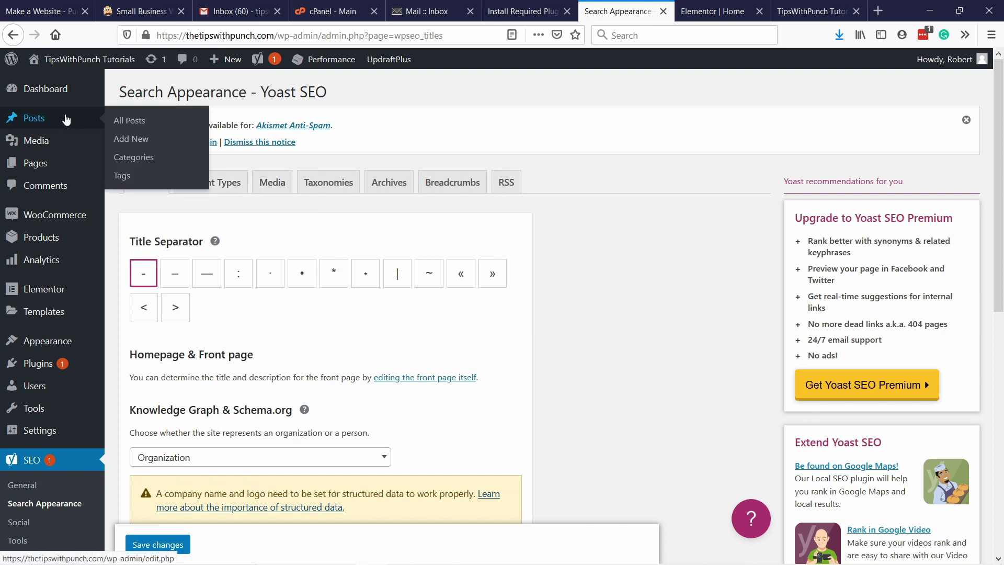
click(130, 122)
Edit 'Hello world!', dismiss the welcome tip, and focus the Yoast Focus keyphrase field.
mouse_move(190, 252)
click(155, 267)
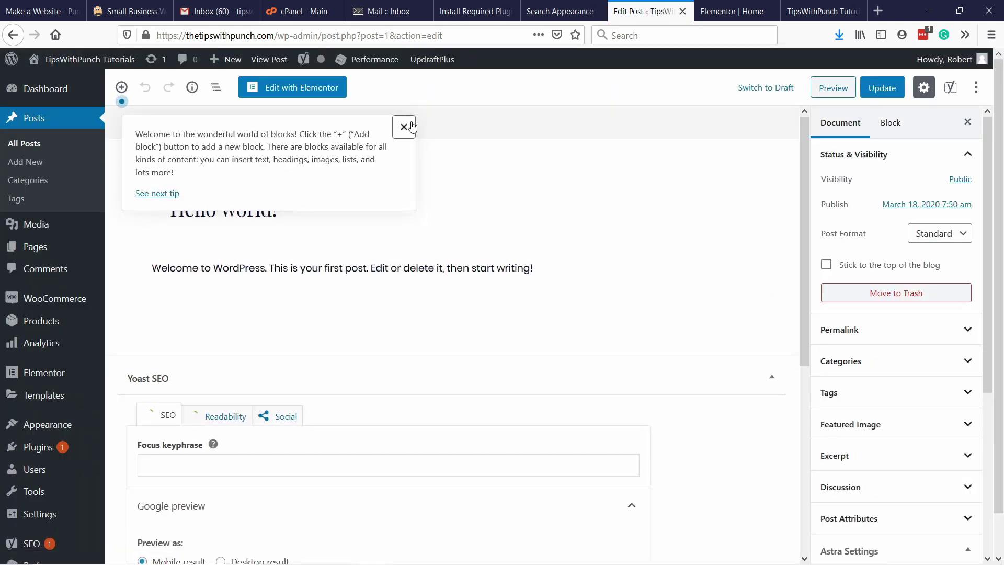
click(405, 127)
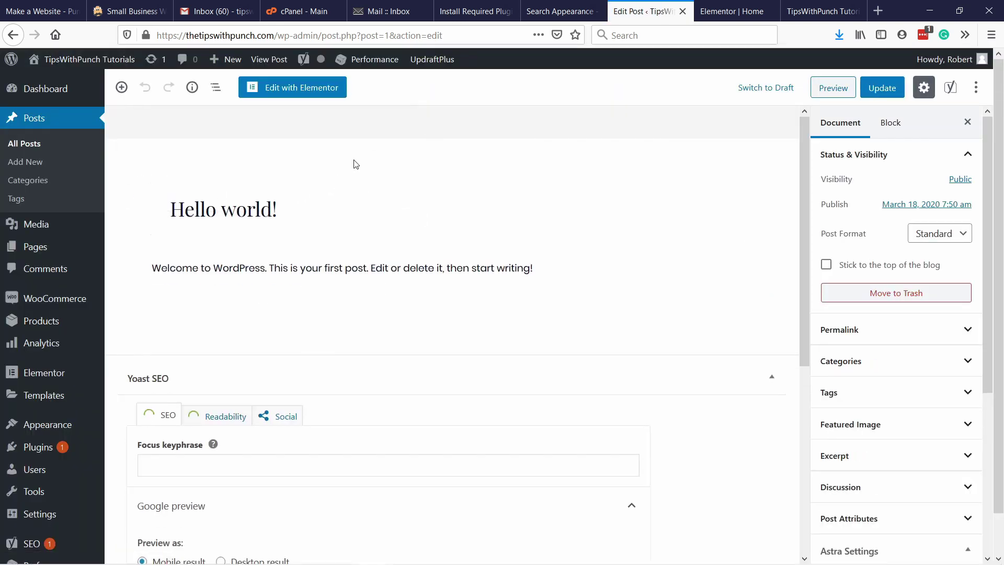
scroll(378, 214, down, 6)
scroll(373, 204, up, 3)
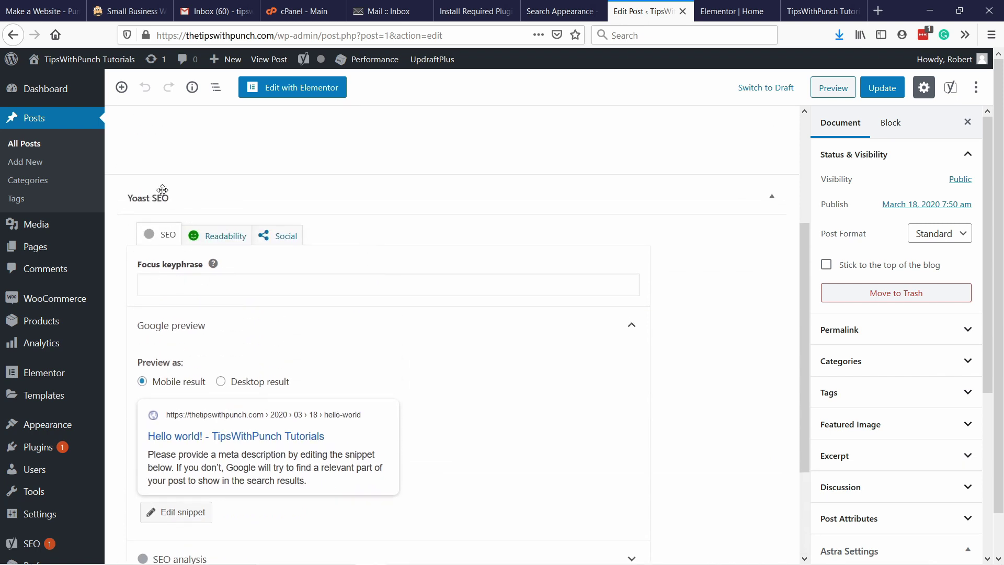
click(287, 280)
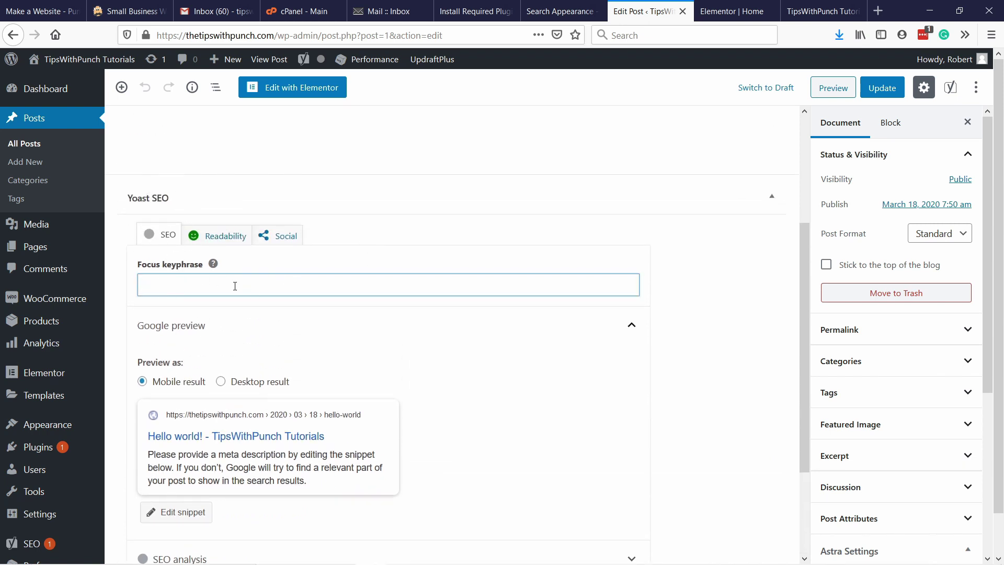
scroll(308, 402, down, 3)
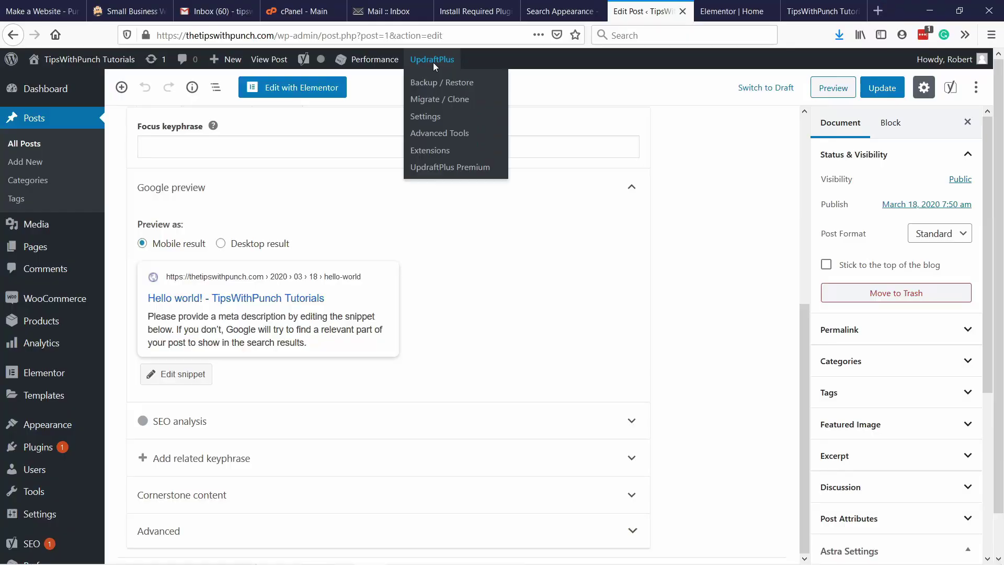
Set the UpdraftPlus files and database backup schedules to Weekly.
mouse_move(428, 64)
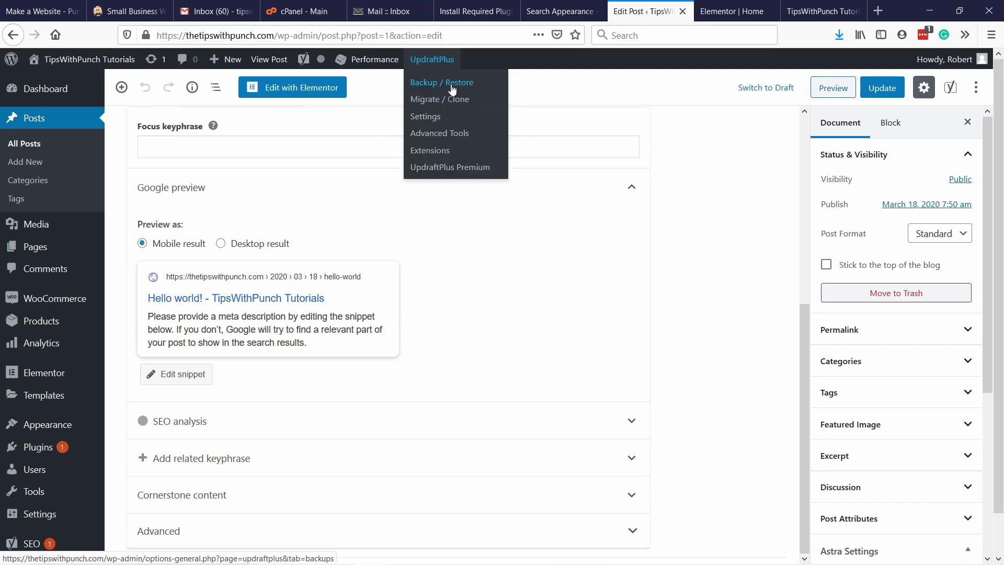
click(431, 117)
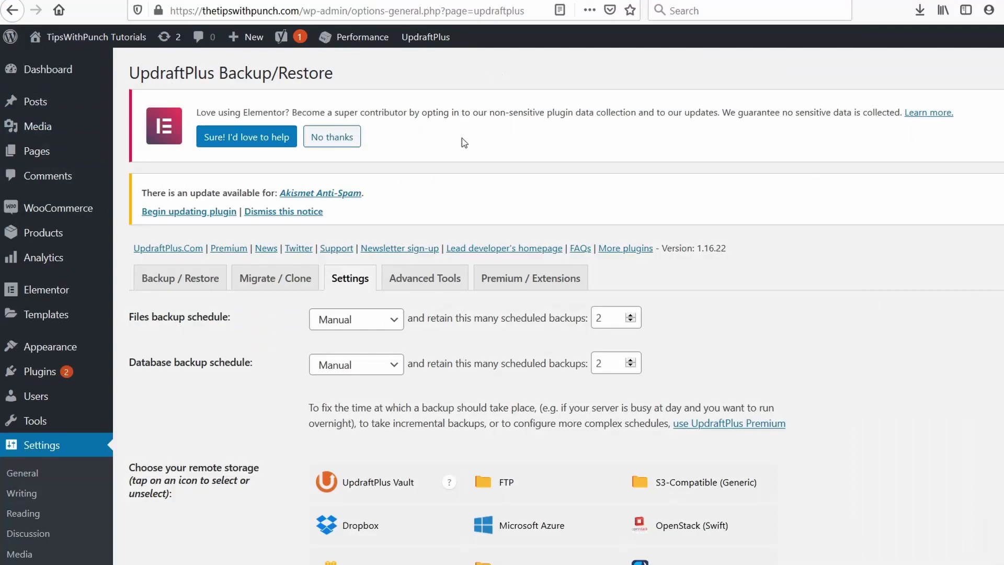
scroll(462, 137, down, 3)
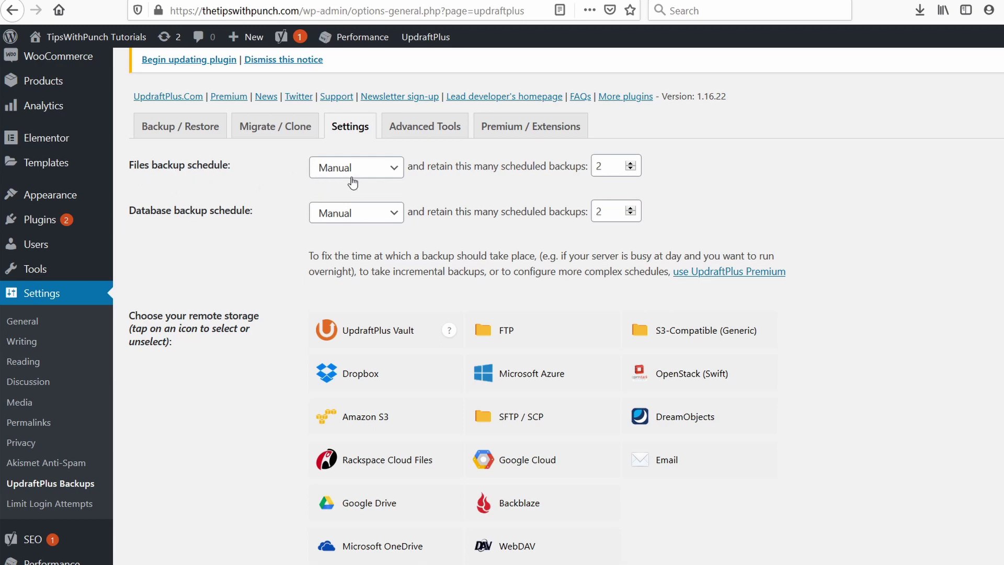
click(335, 169)
click(361, 308)
click(348, 213)
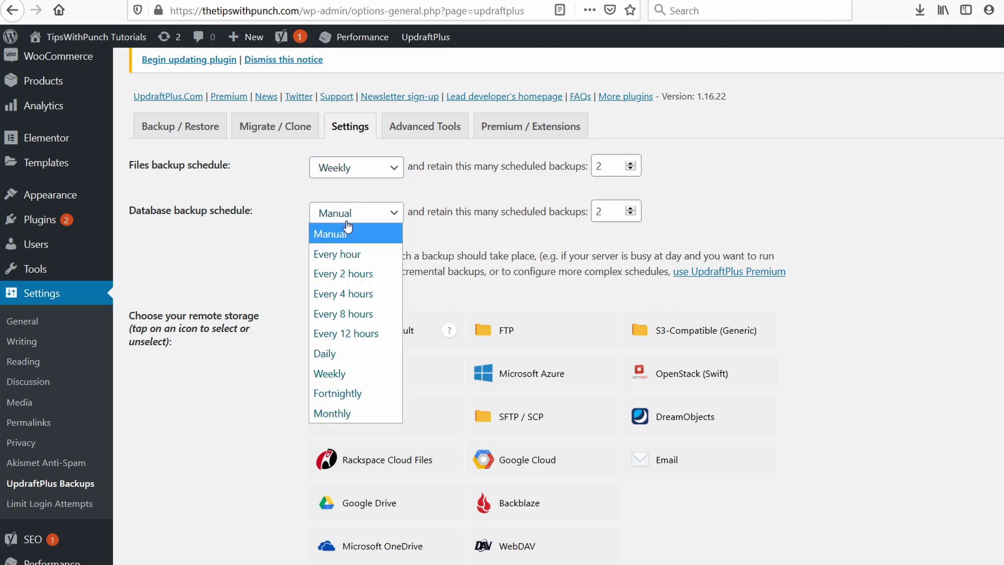
click(350, 382)
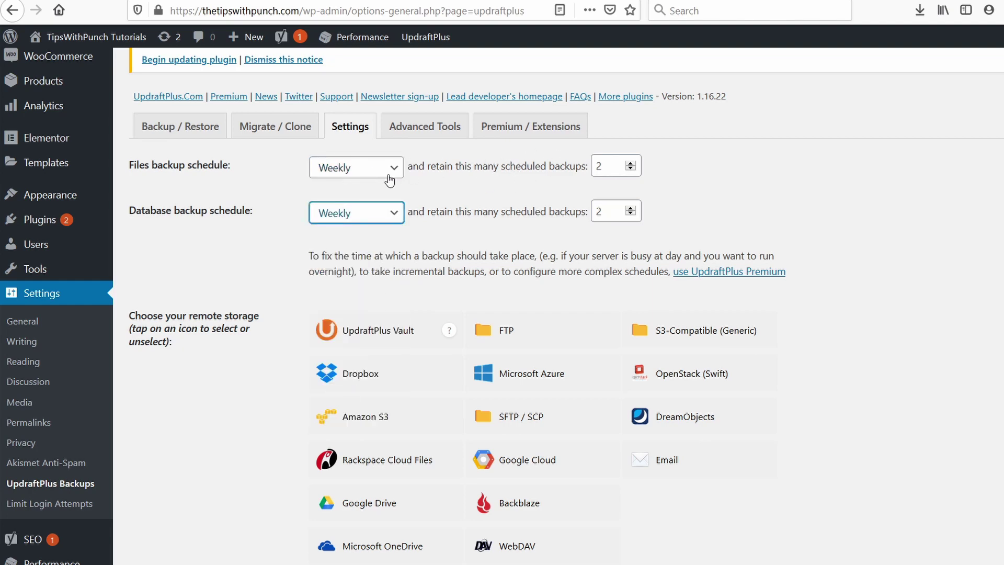
Keep 4 scheduled backups each for files and for the database.
click(626, 165)
double_click(631, 162)
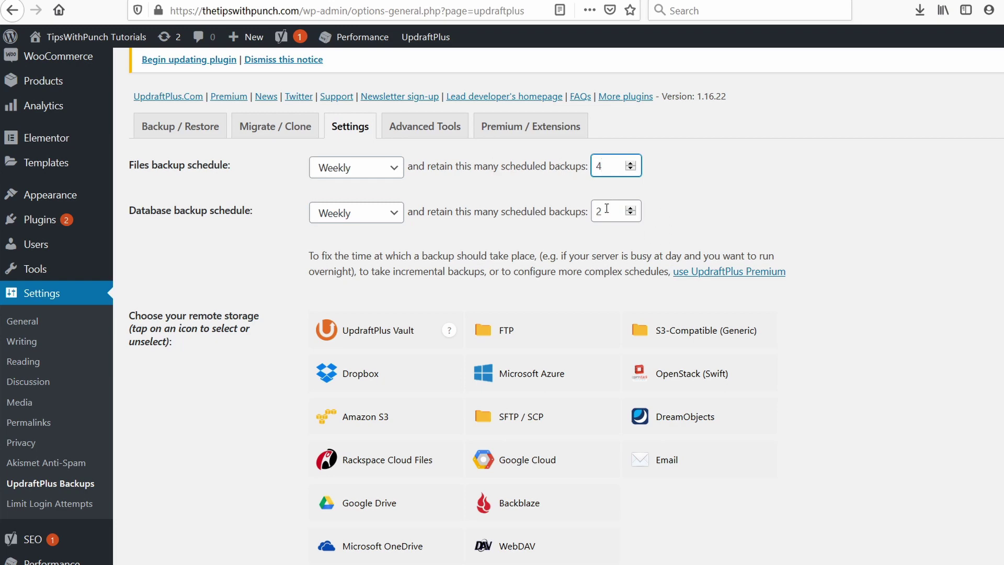
double_click(630, 208)
click(709, 205)
Save the UpdraftPlus settings with weekly schedules retaining 4 backups each.
scroll(683, 208, down, 4)
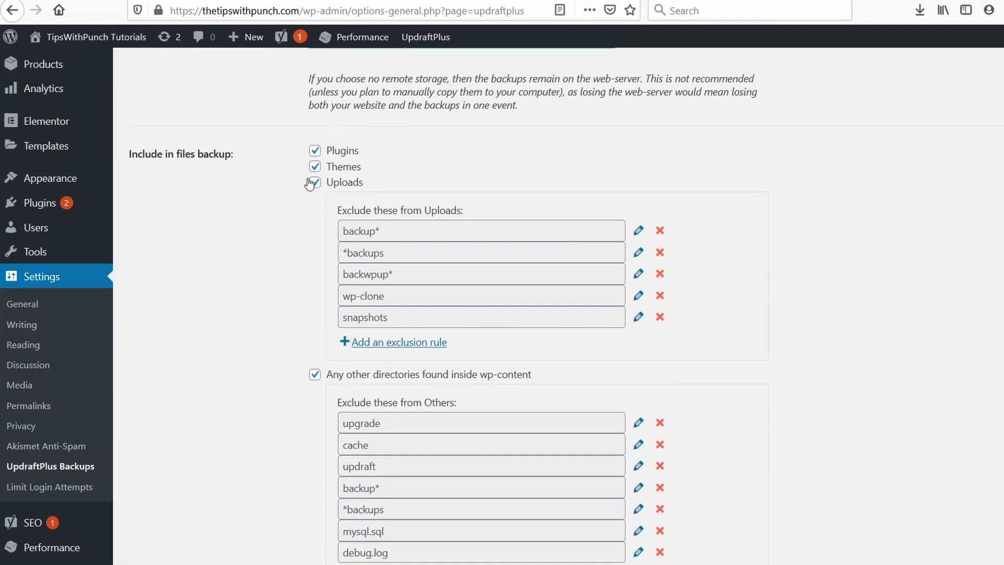
scroll(740, 189, down, 10)
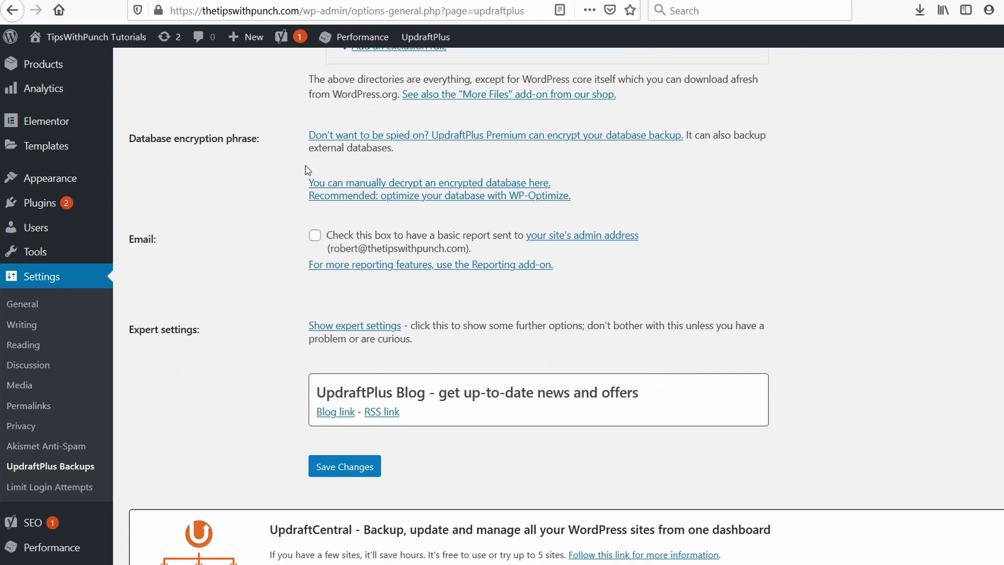
scroll(293, 183, down, 2)
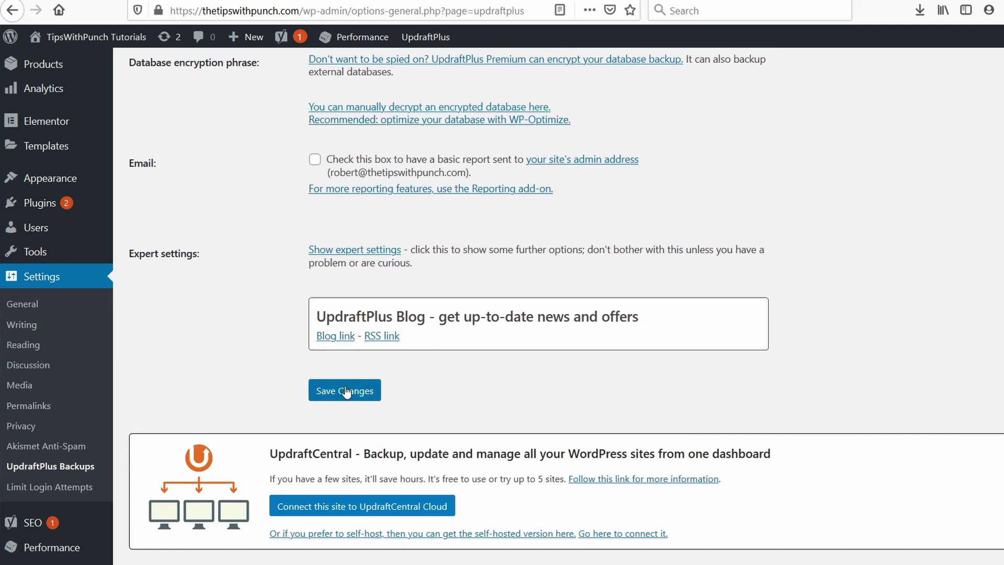
click(342, 392)
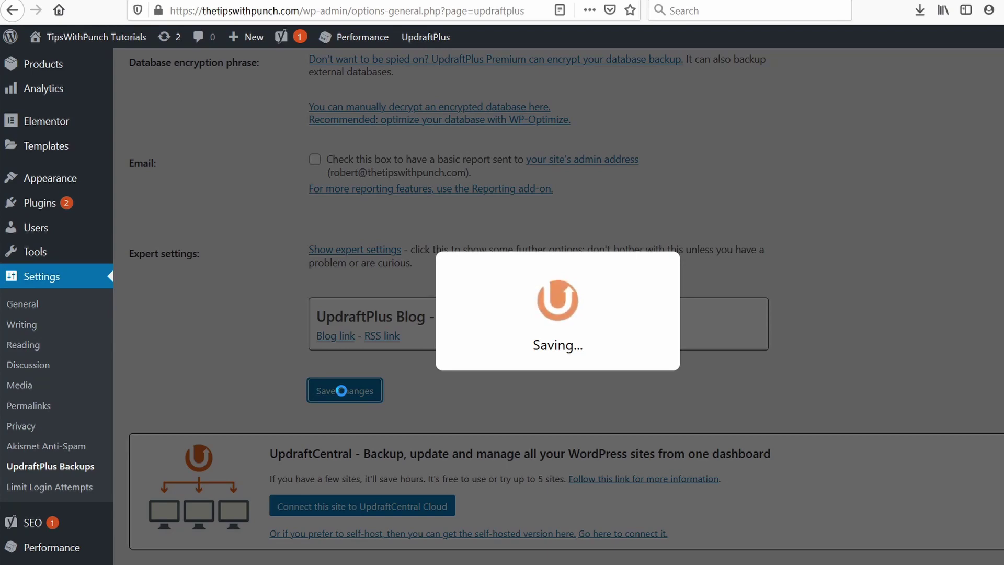
scroll(591, 211, down, 1)
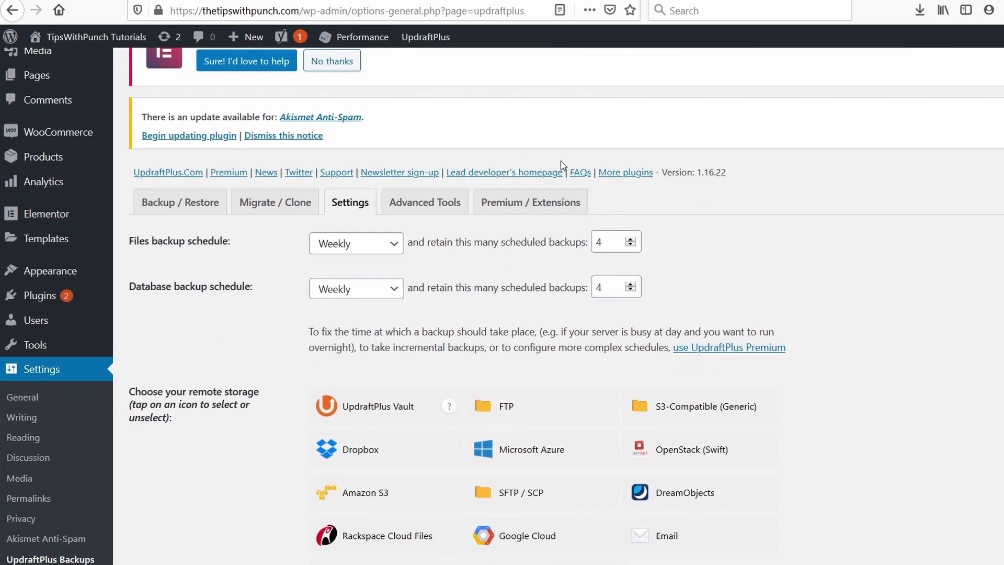
Run an UpdraftPlus Backup Now of database and files from the Backup / Restore tab.
click(182, 204)
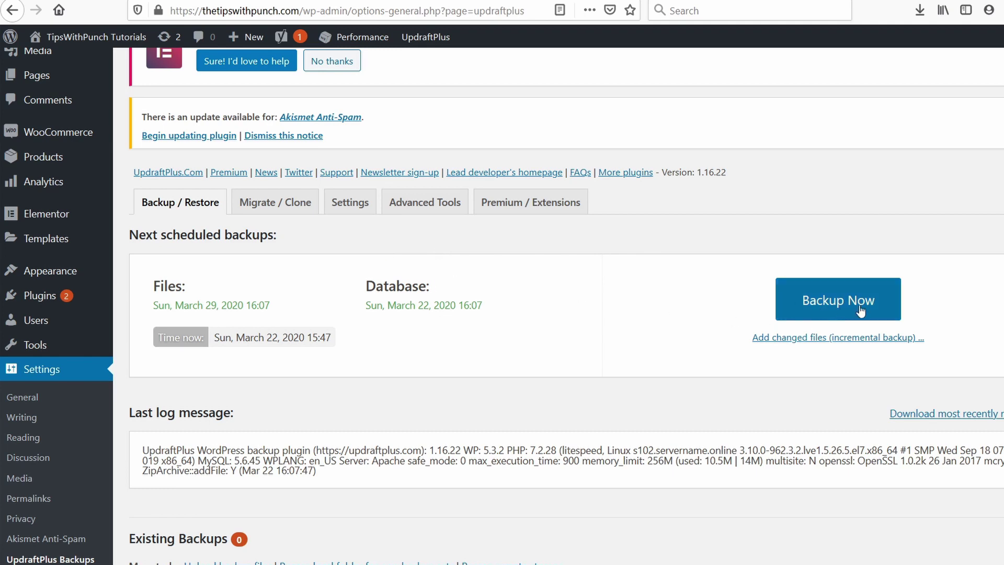
click(820, 303)
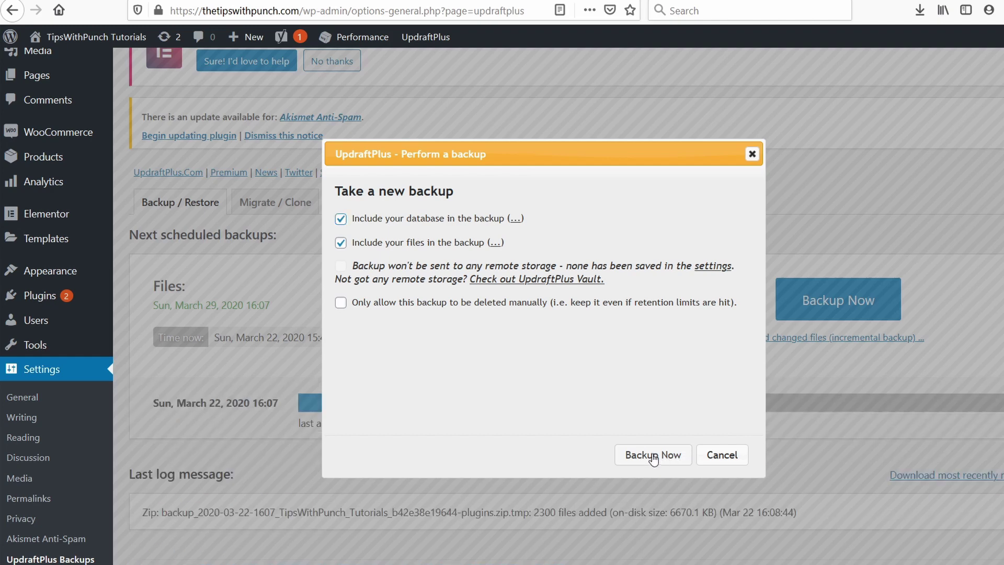
click(653, 455)
scroll(402, 402, down, 3)
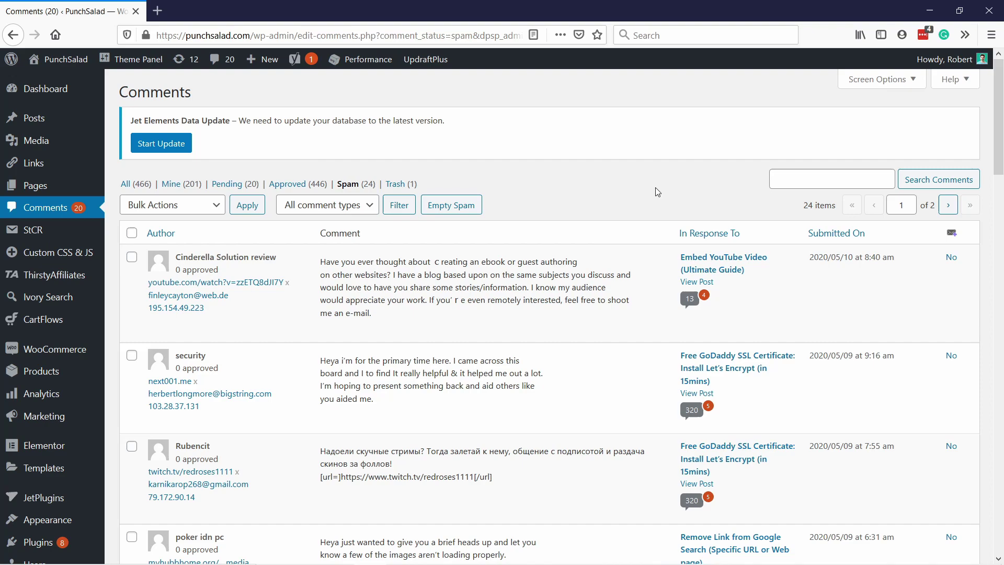
Scroll through the PunchSalad site's 24 spam comments.
scroll(658, 192, down, 12)
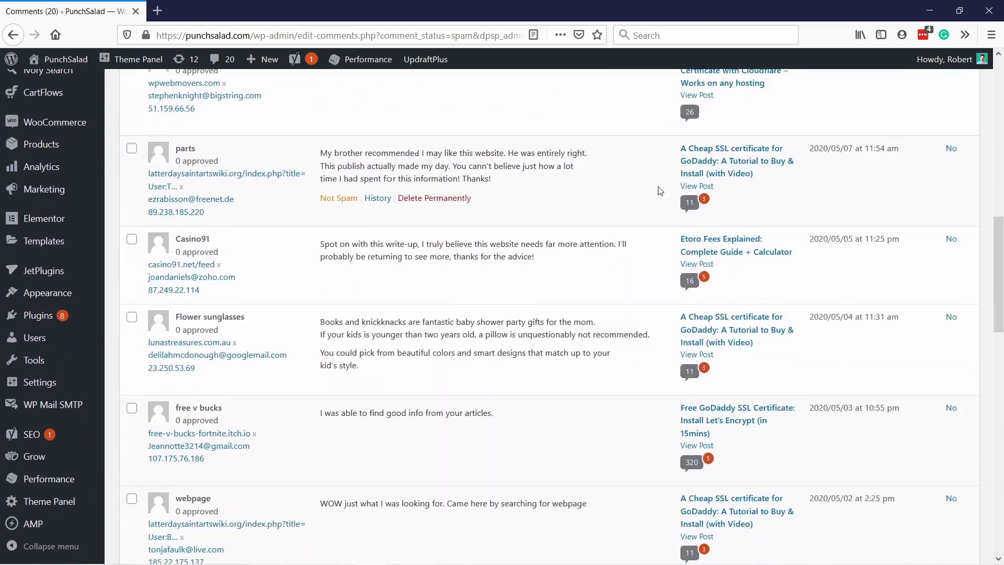
scroll(657, 190, down, 12)
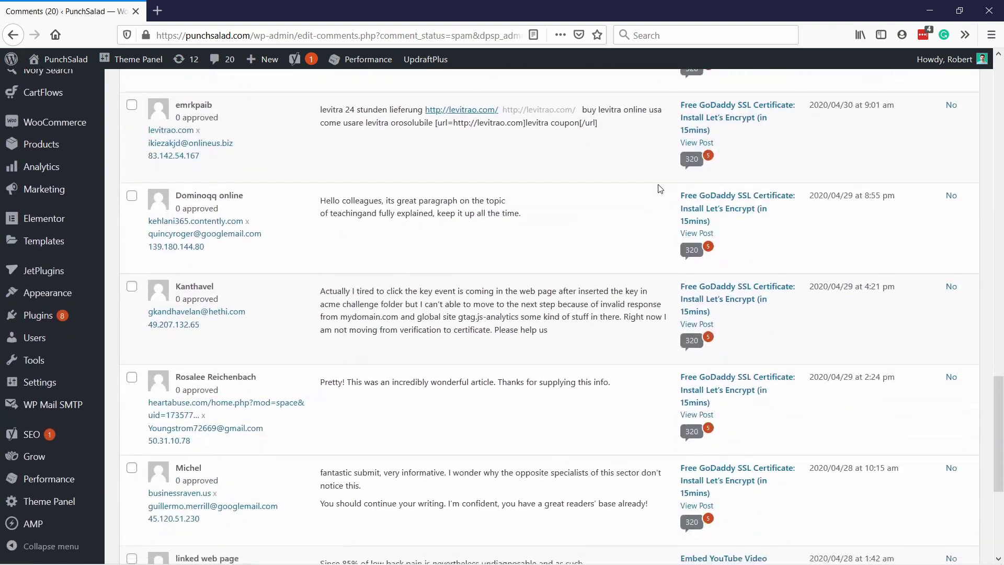
scroll(660, 190, down, 5)
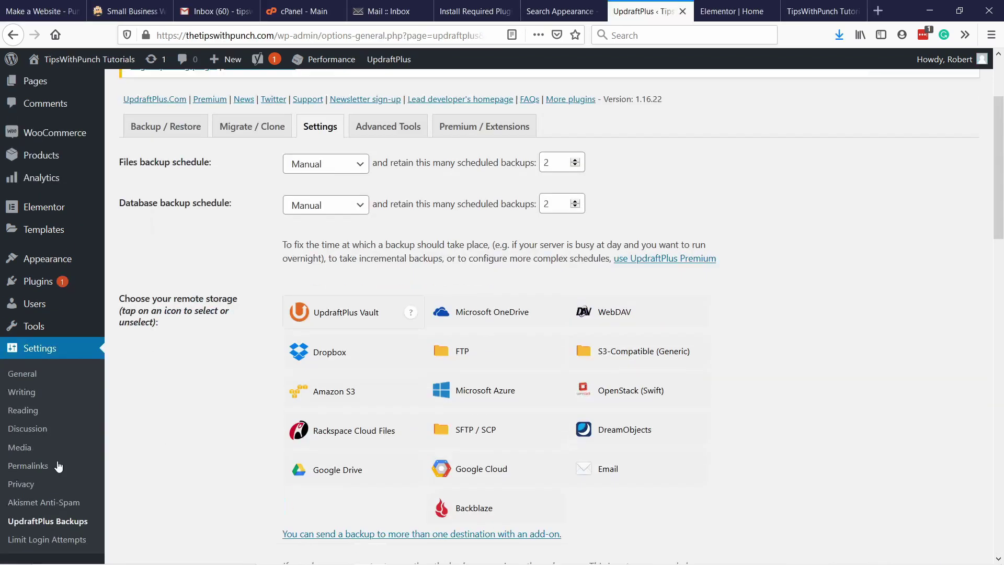
scroll(79, 458, down, 1)
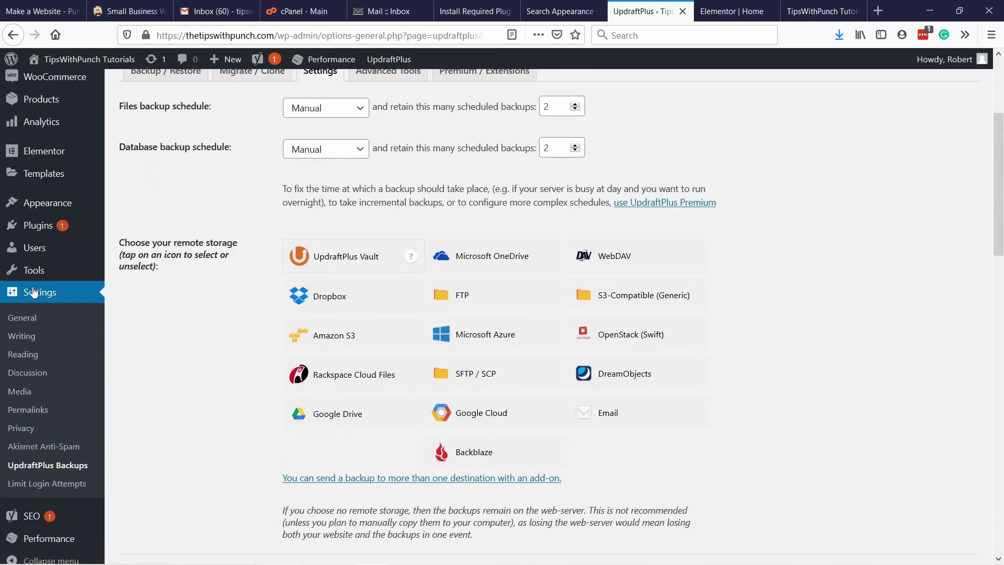
Open Settings > Akismet Anti-Spam to reach the Akismet account setup page.
click(40, 448)
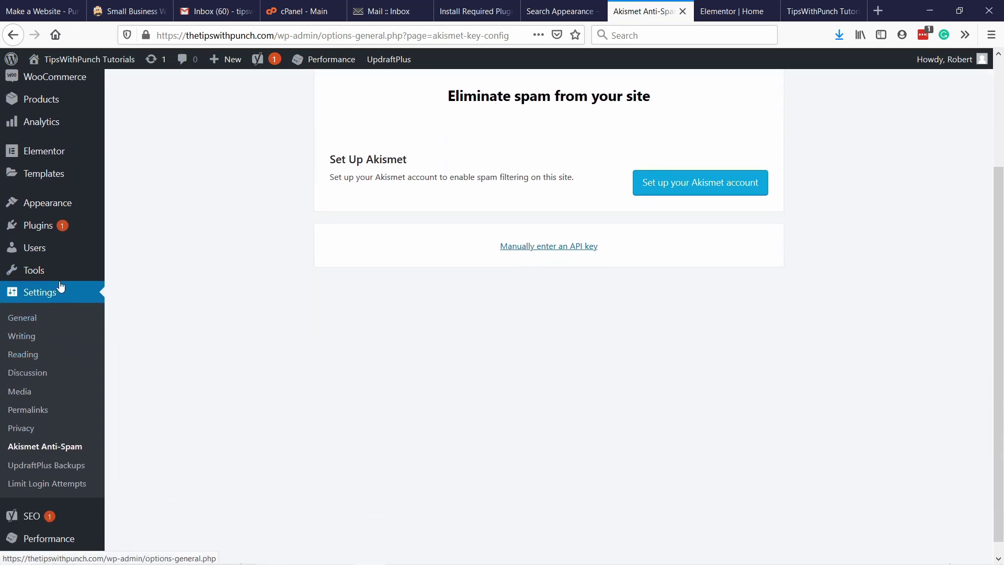
Open Settings > Limit Login Attempts and review its options: 4 allowed retries, 20-minute lockout.
click(46, 490)
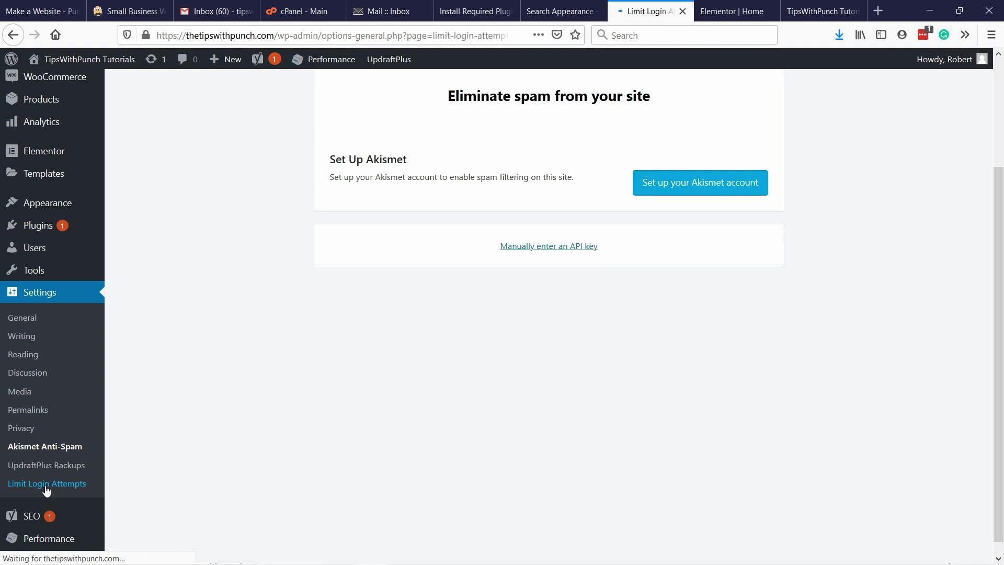
scroll(309, 215, down, 2)
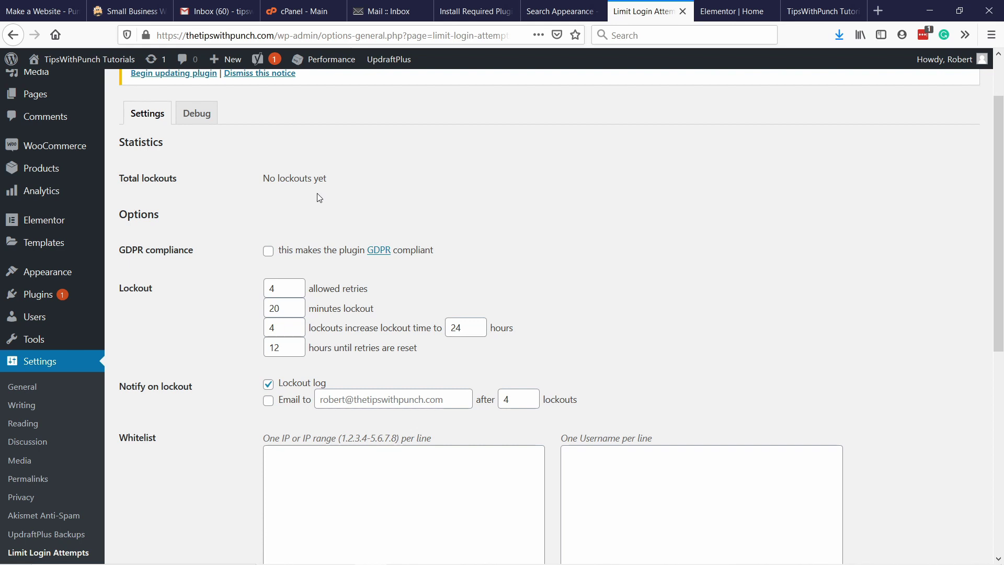
scroll(317, 137, down, 1)
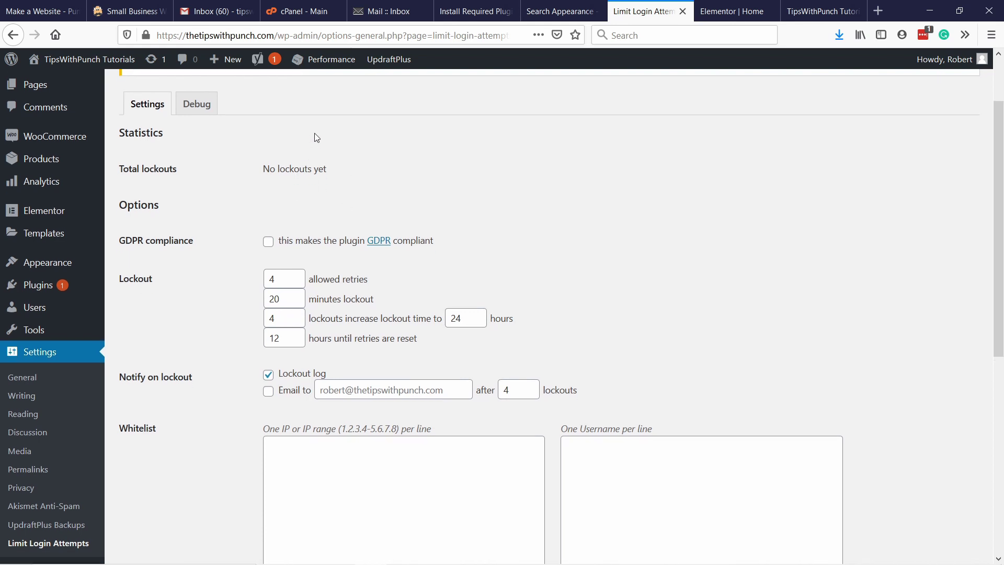
scroll(317, 137, down, 5)
scroll(473, 179, up, 4)
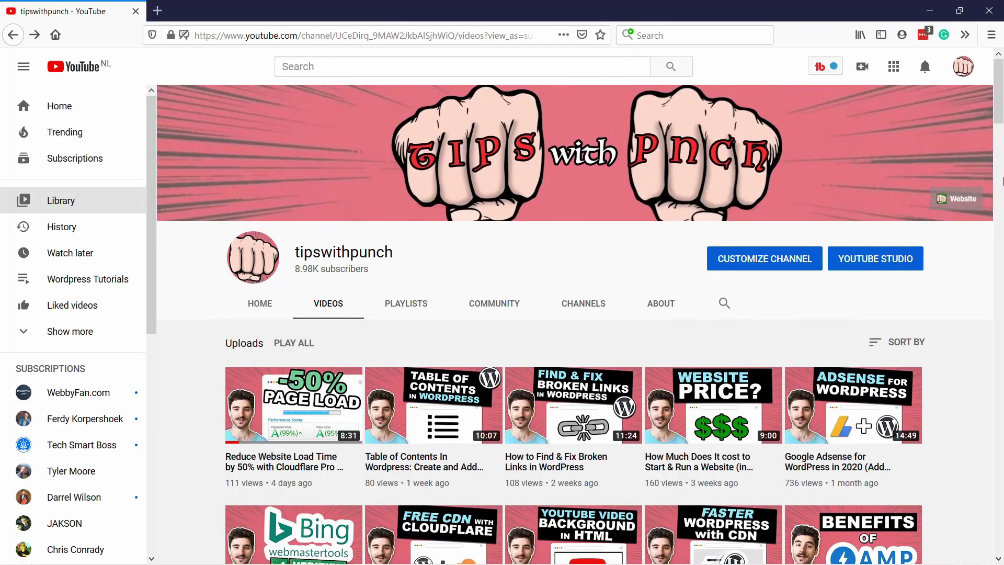
scroll(1002, 182, down, 5)
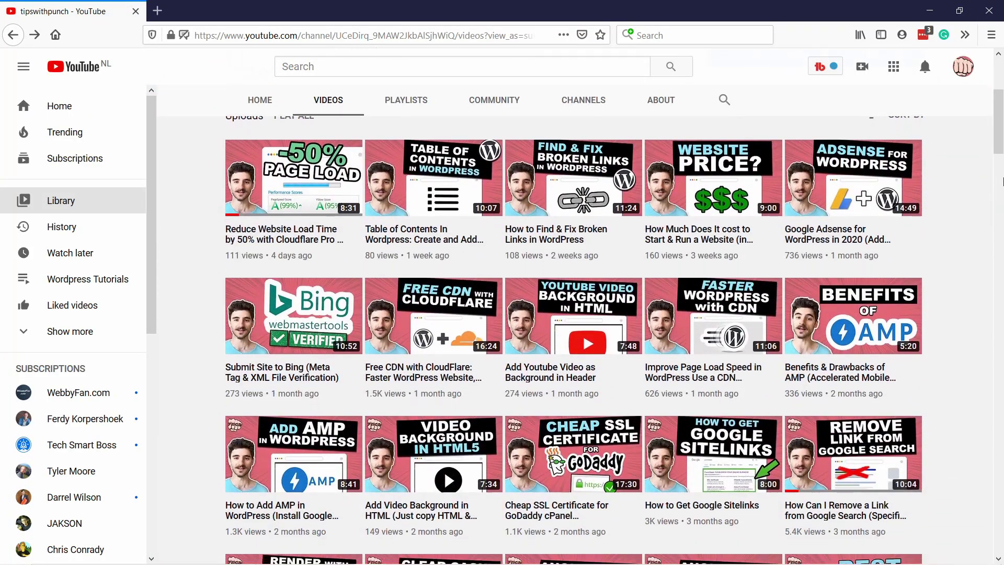
scroll(1003, 181, down, 7)
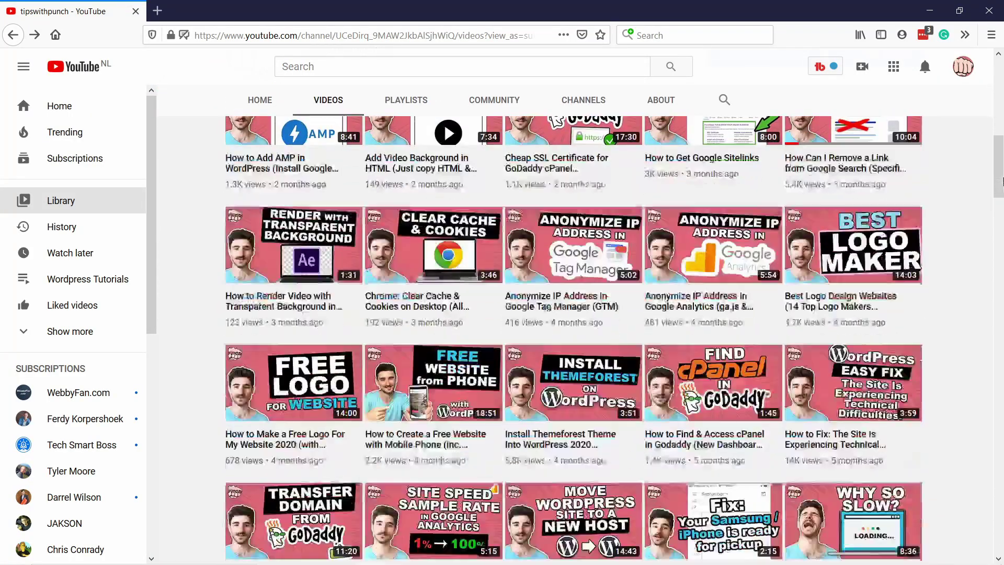
scroll(1002, 181, down, 1)
scroll(1002, 182, down, 5)
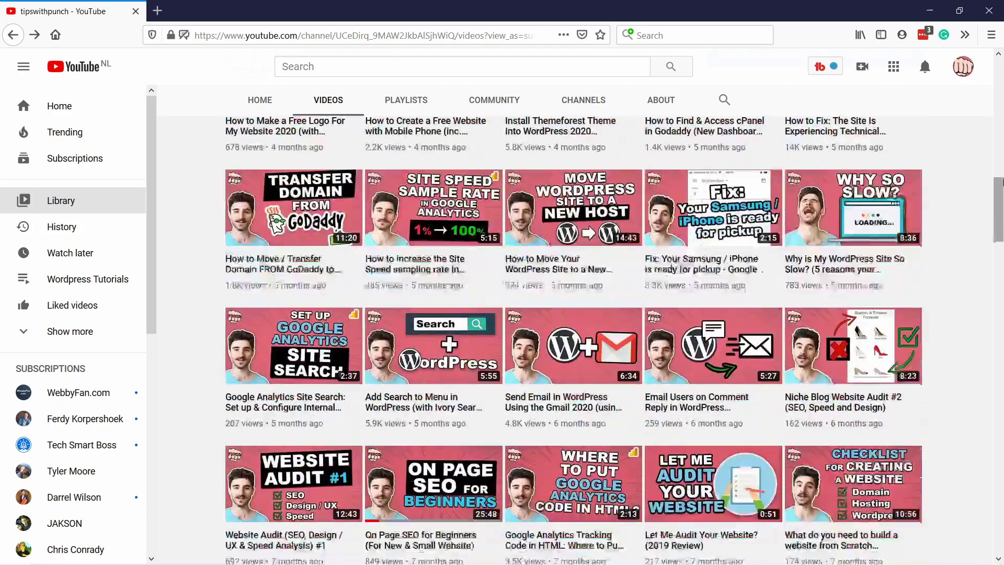
scroll(1002, 182, down, 1)
scroll(1003, 181, down, 8)
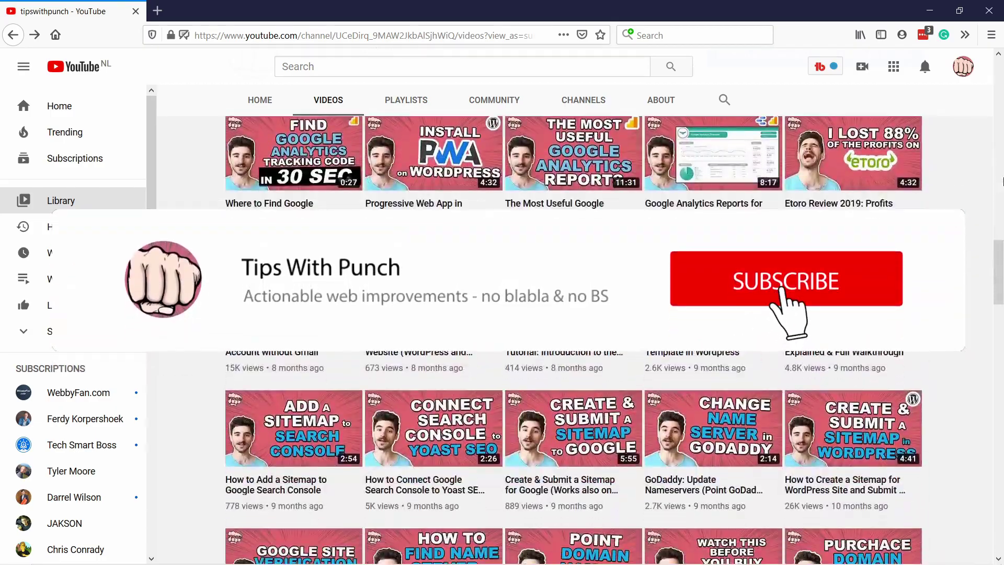
scroll(1003, 181, down, 6)
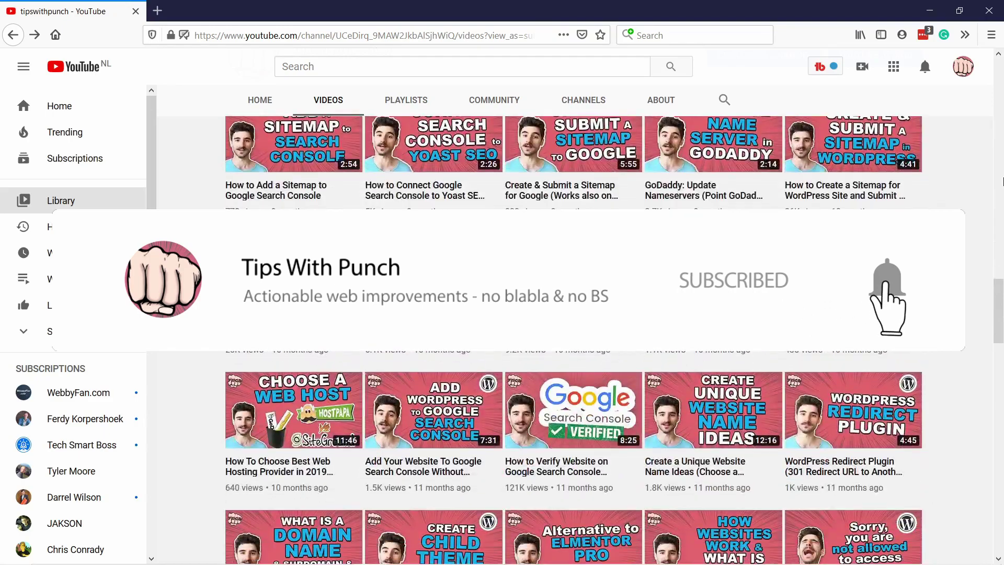
scroll(1003, 181, down, 8)
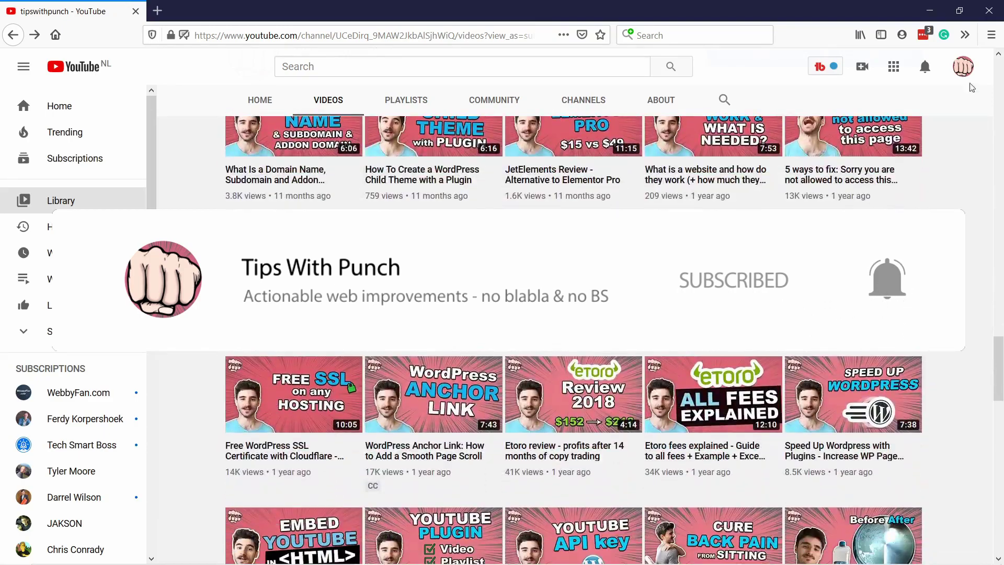